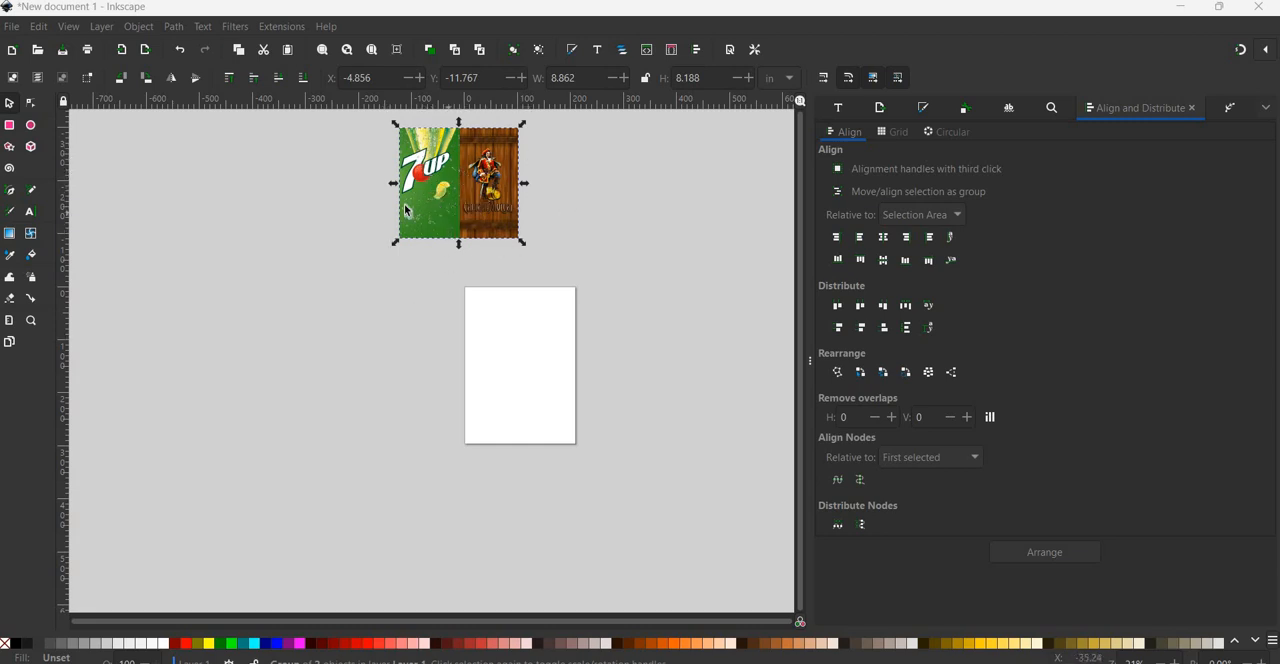
left_click(537, 210)
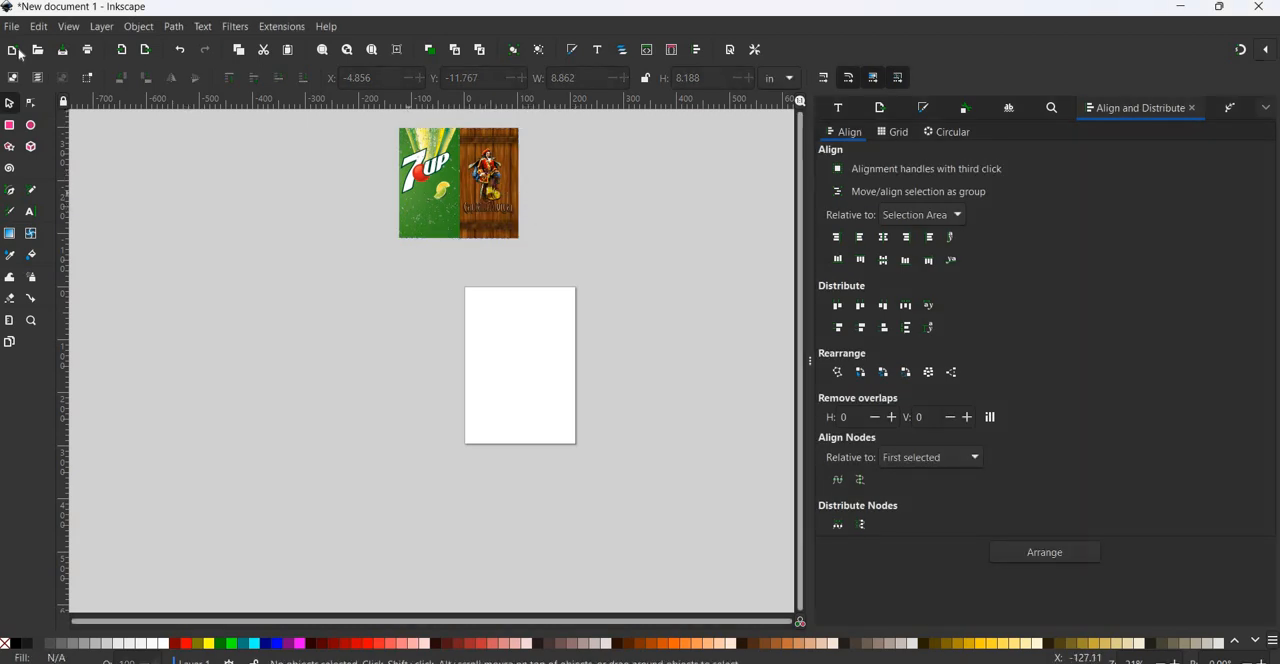
key("alt+f")
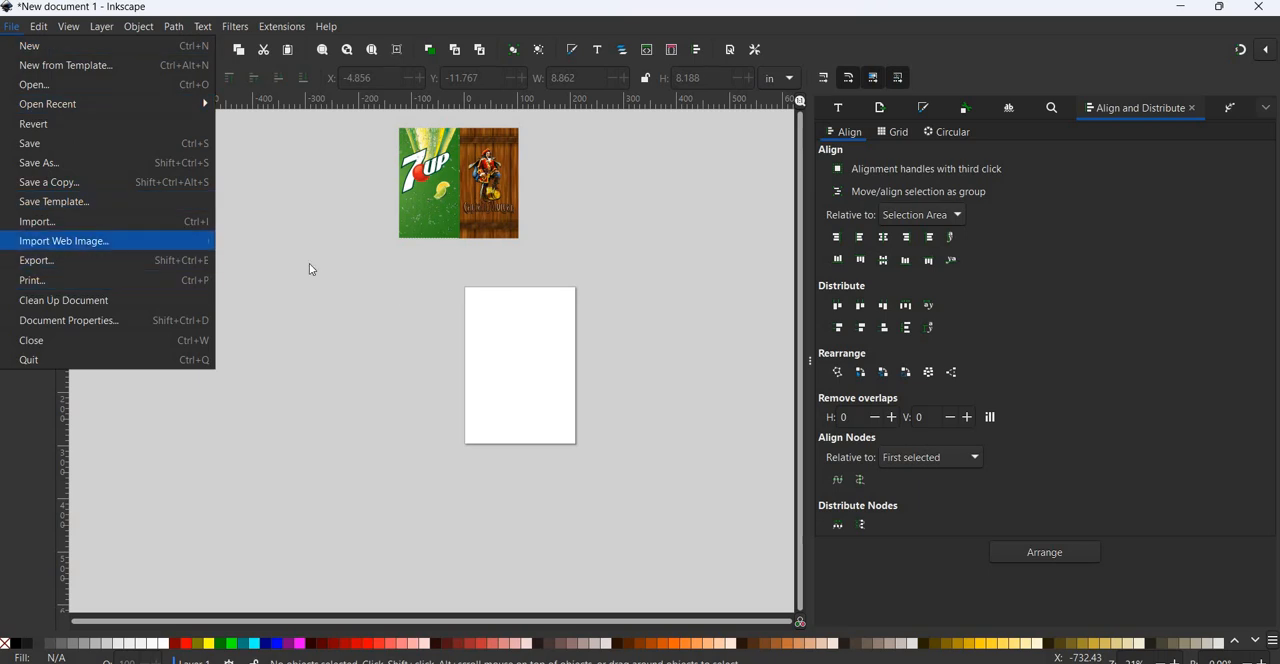
left_click(10, 103)
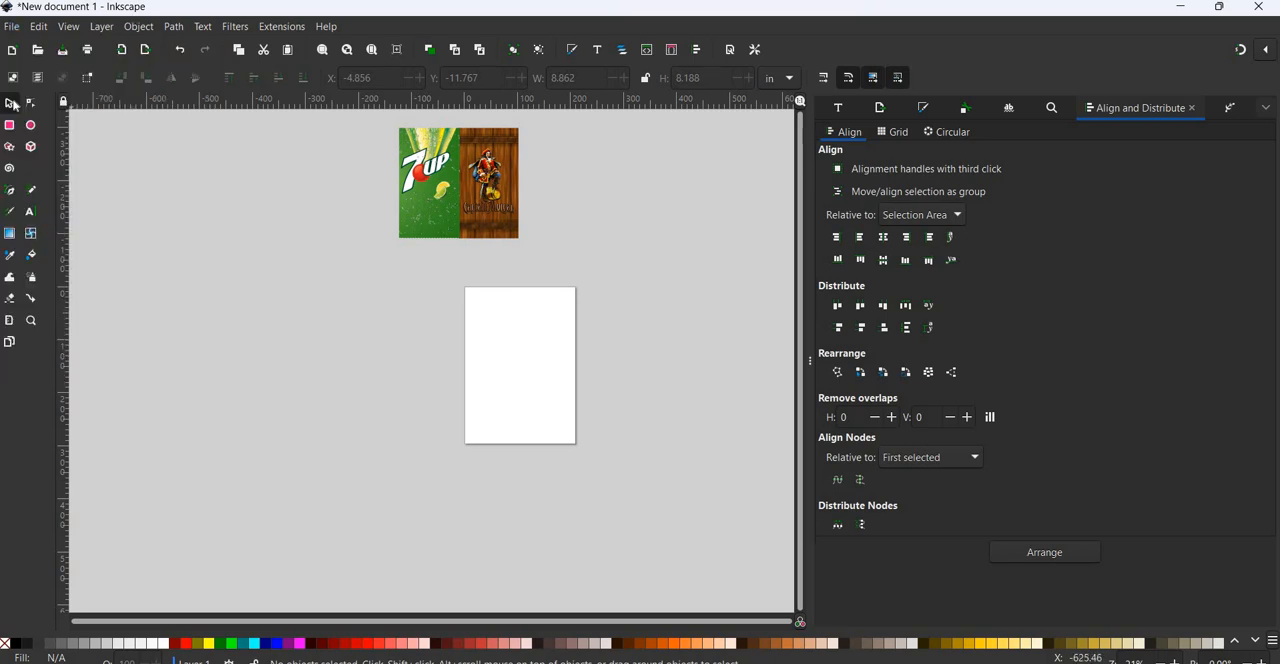
double_click(12, 104)
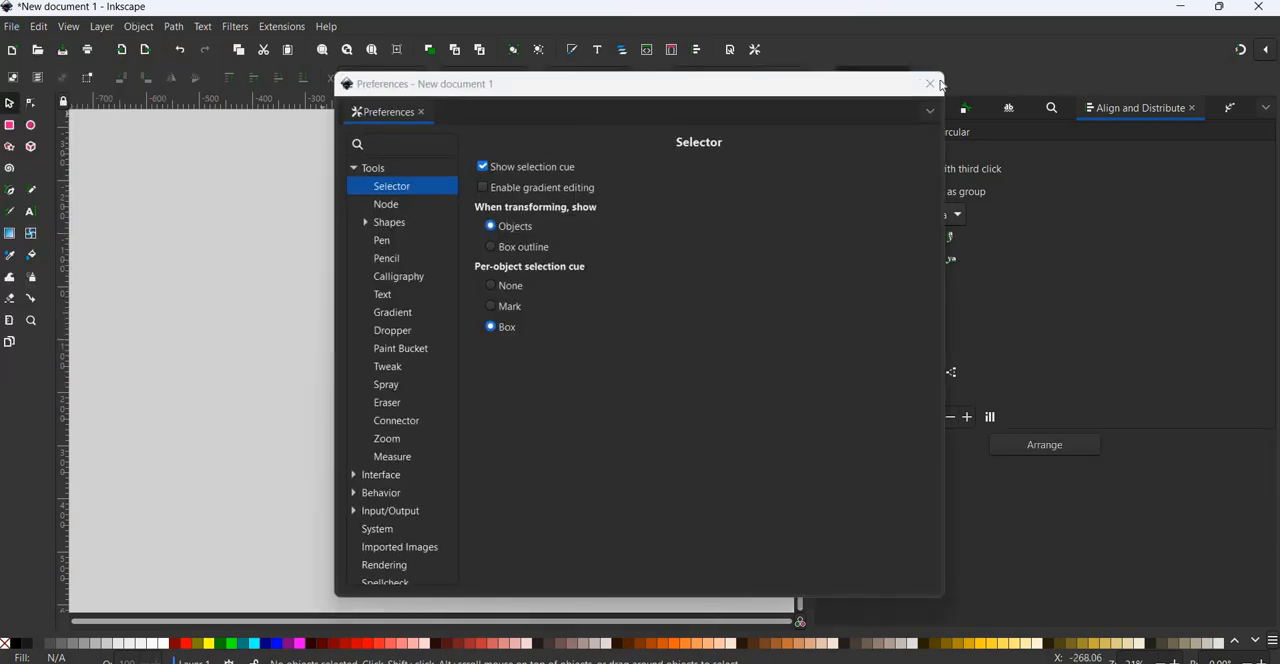
left_click(940, 85)
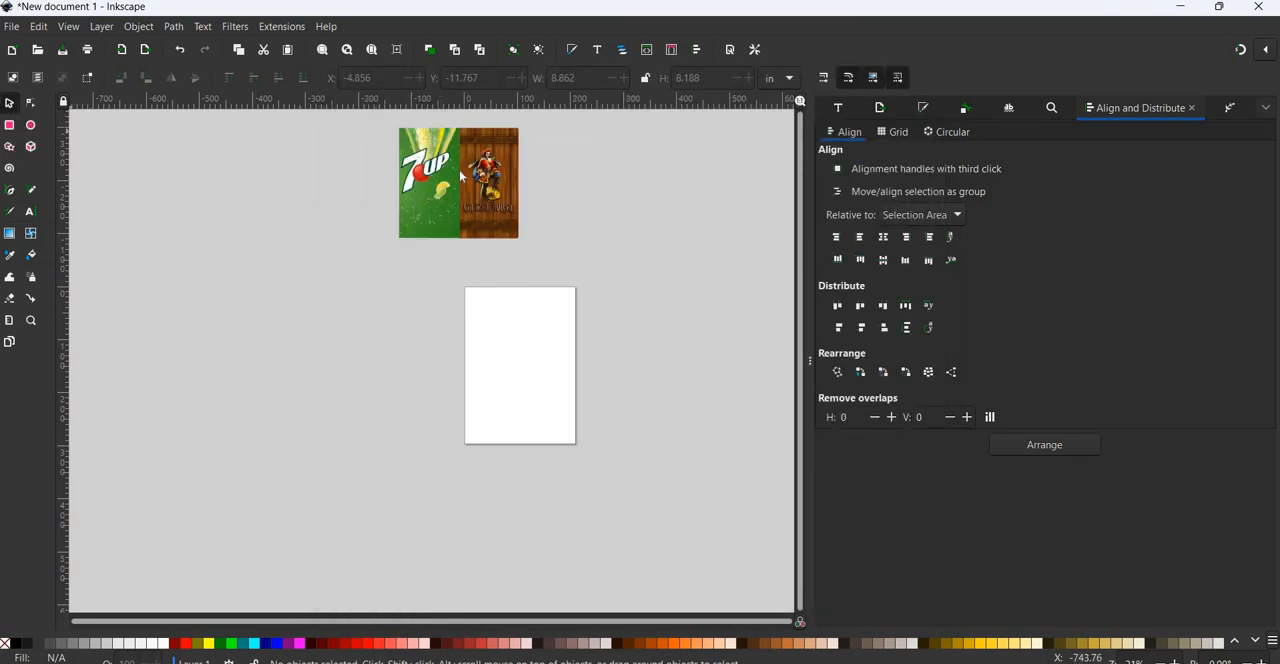
key("ctrl+shift+p")
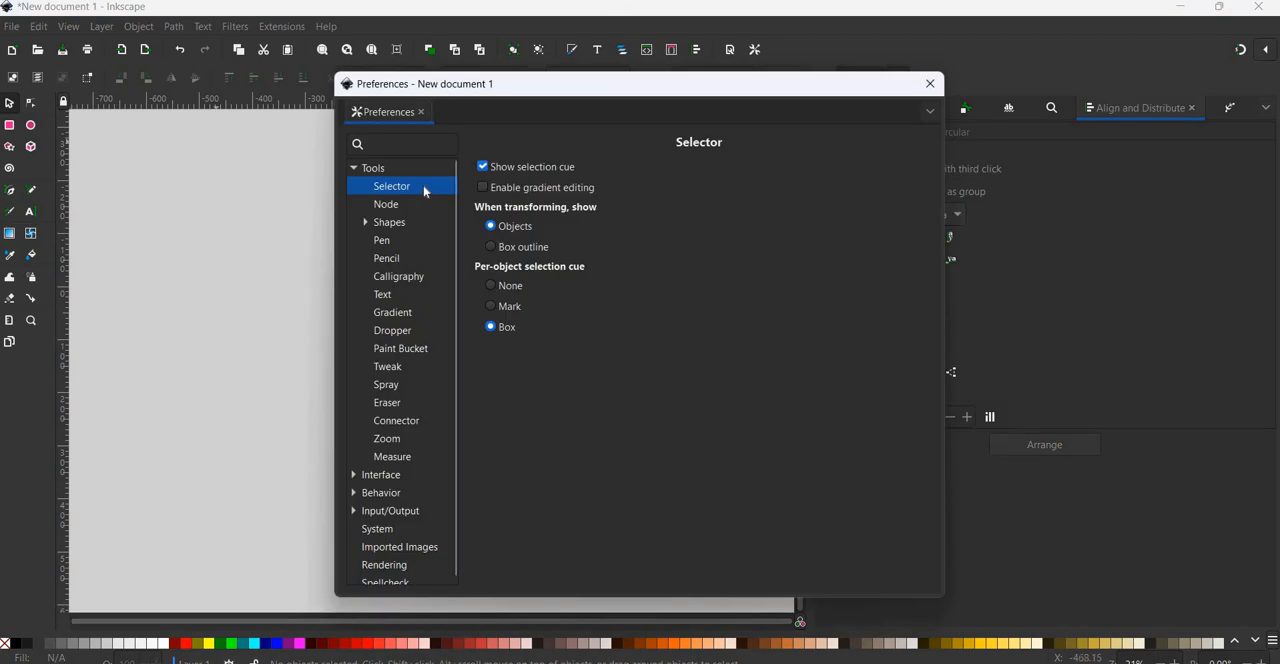
left_click(930, 83)
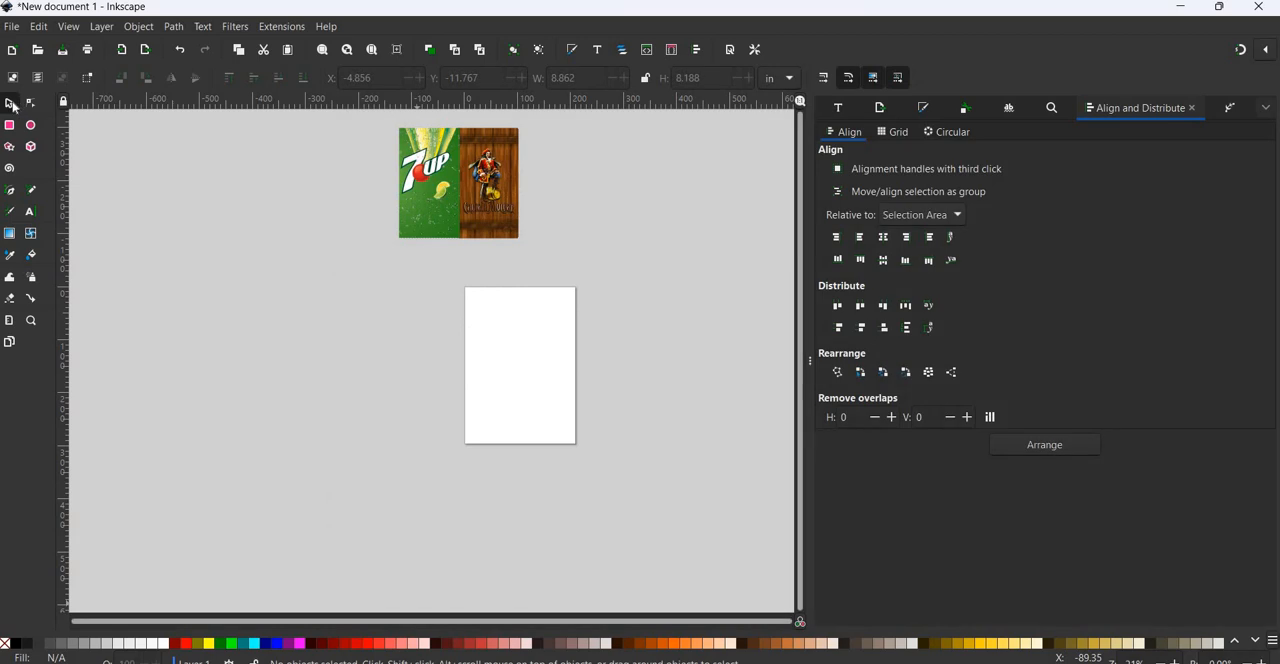
Import the BVG.7up image from the Beverages folder and place it well to the left of the page.
left_click(12, 27)
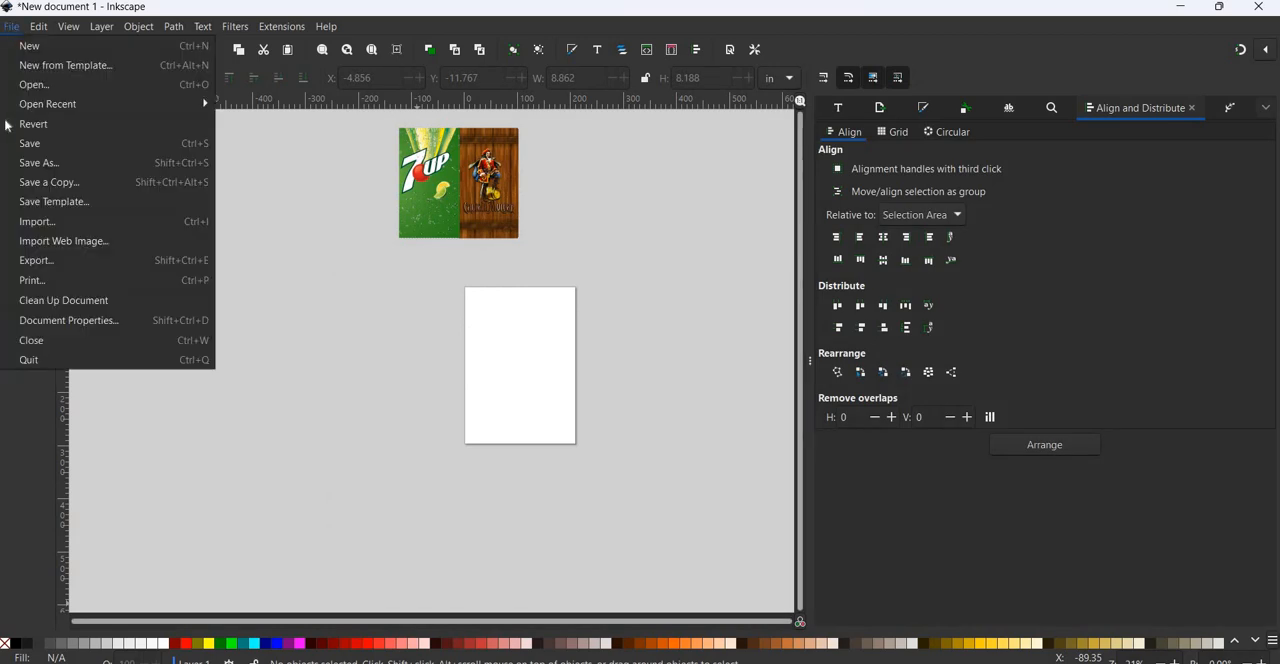
left_click(24, 222)
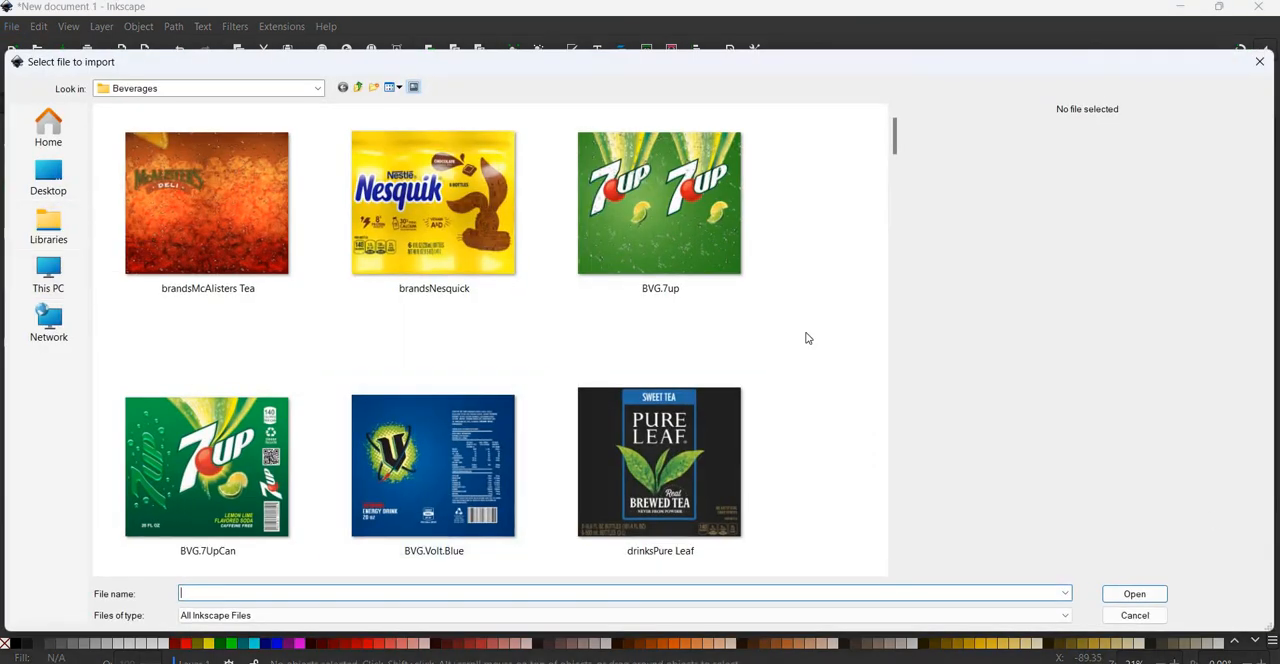
left_click(700, 230)
key("Return")
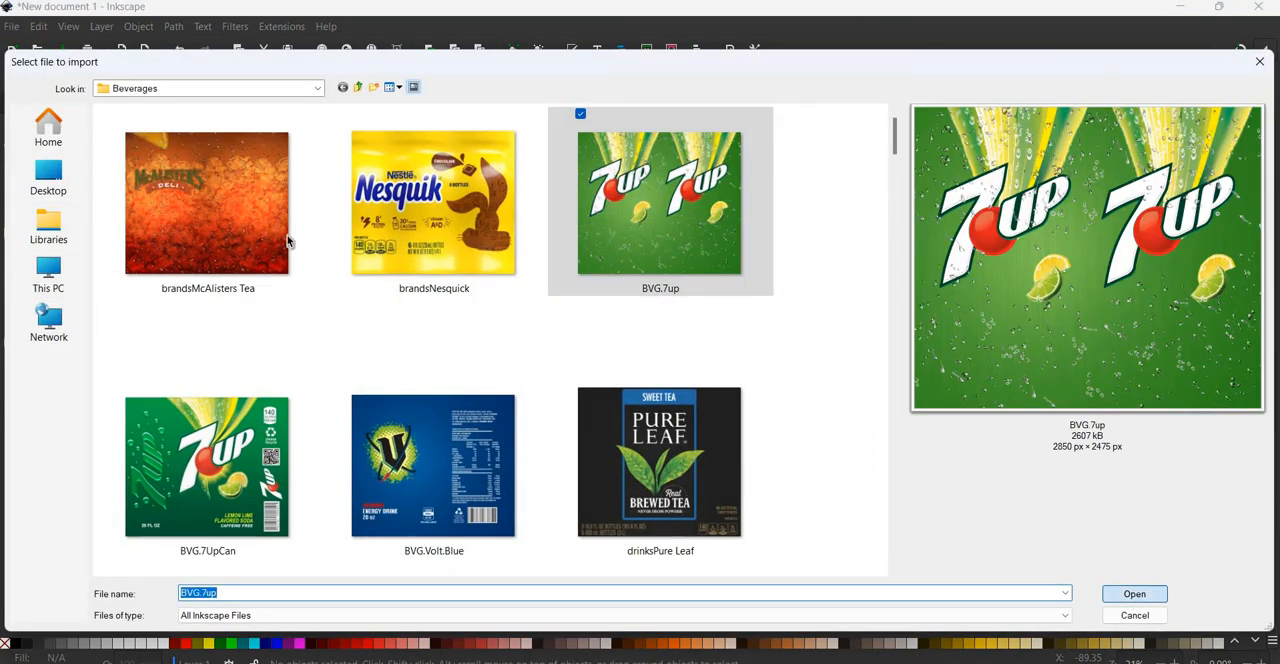
key("Return")
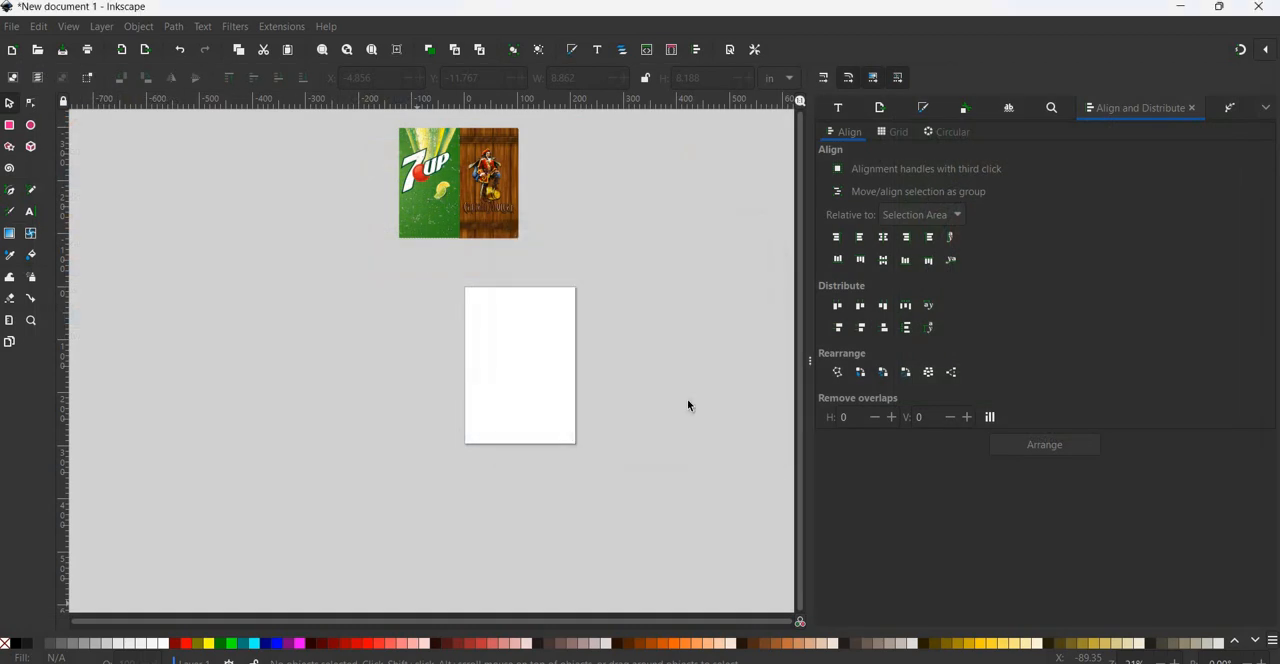
left_click_drag(434, 458, 256, 401)
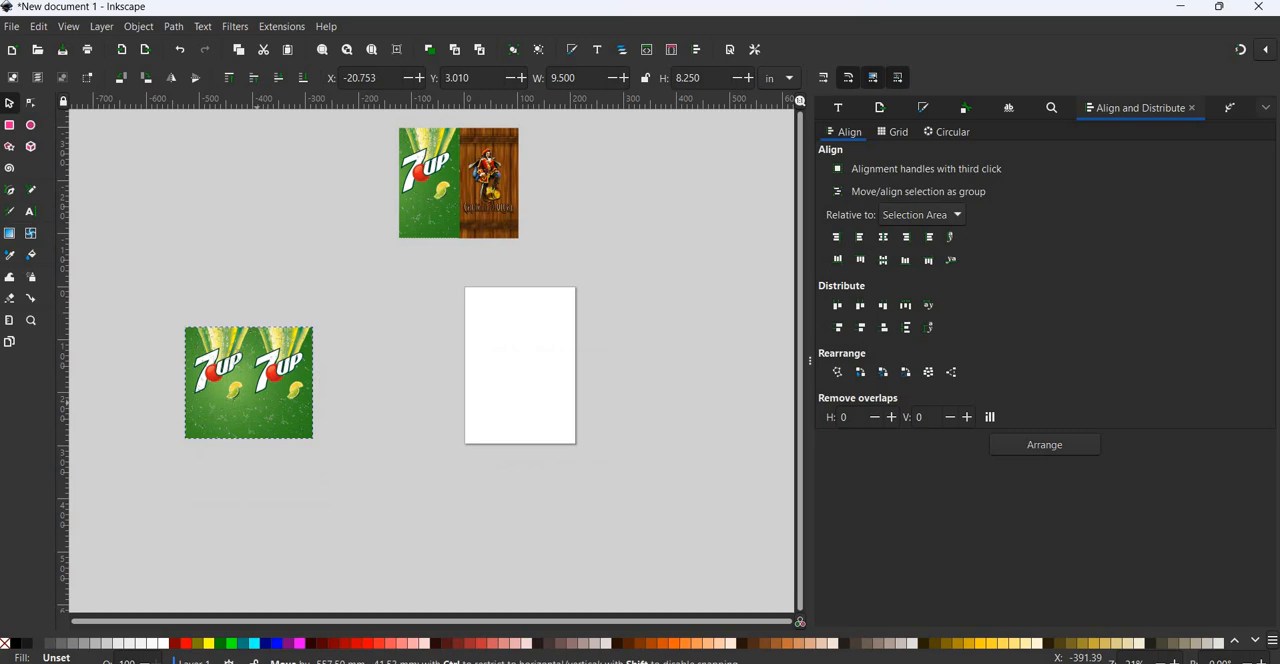
Start another image import and browse to the AlcoholTobacco folder inside Ready to Press.
left_click(10, 28)
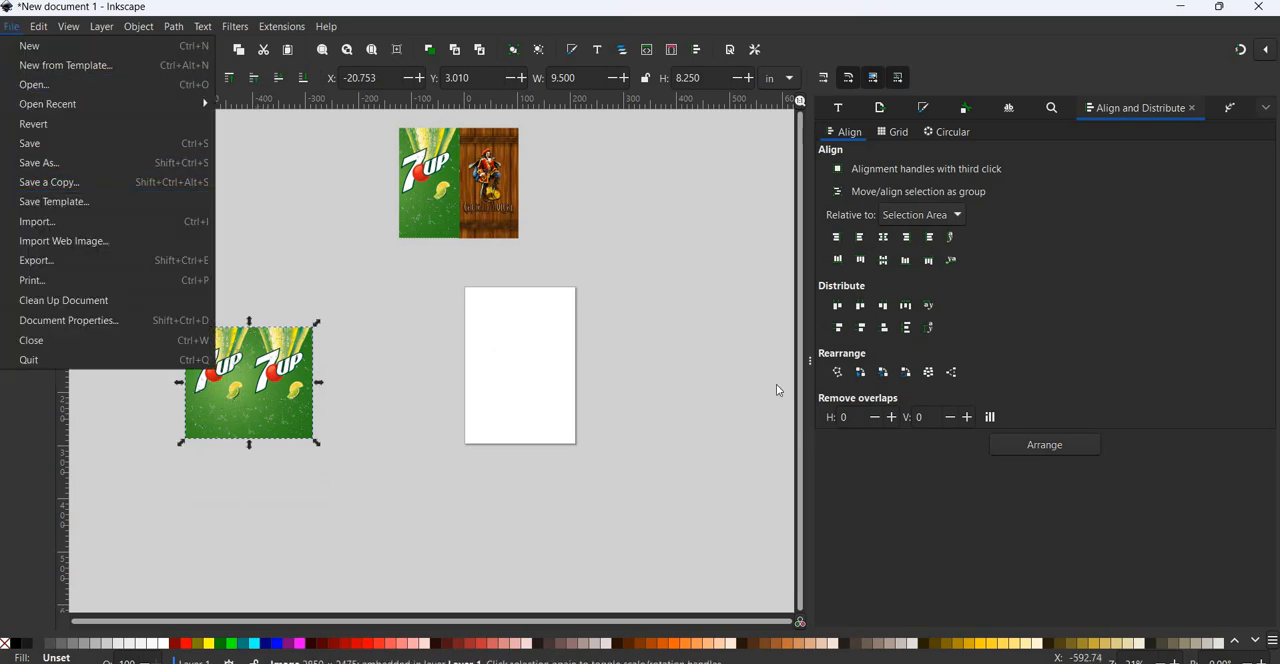
key("ctrl+i")
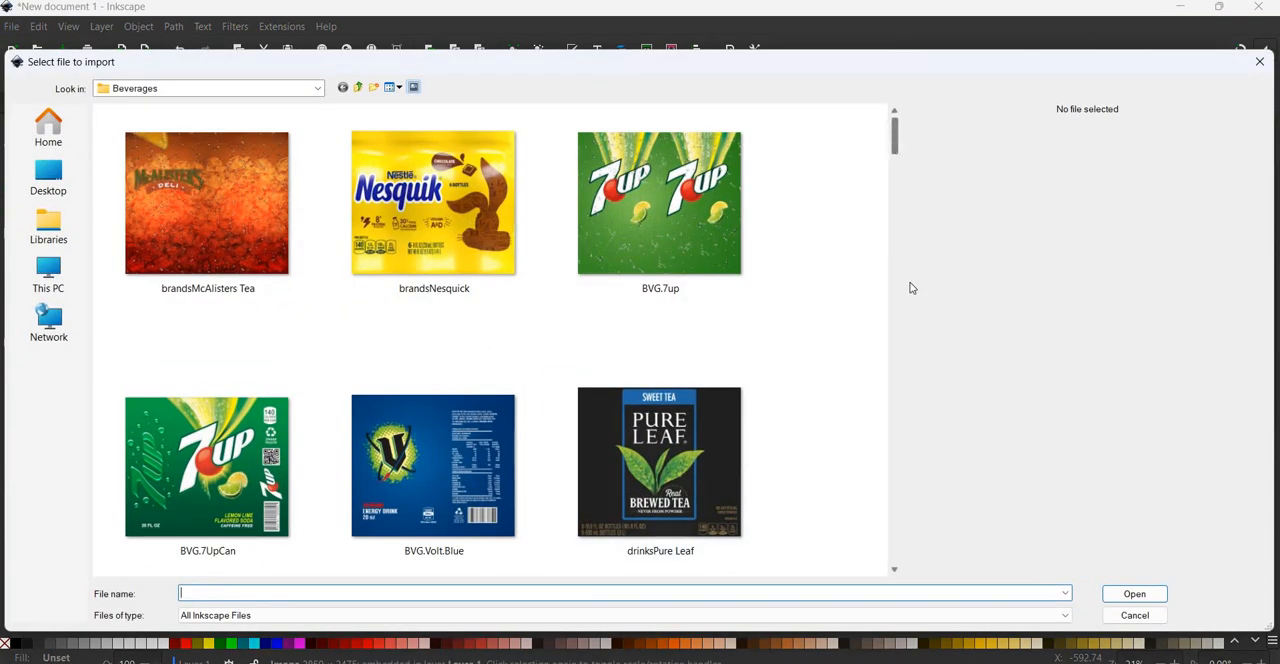
left_click_drag(897, 126, 361, 94)
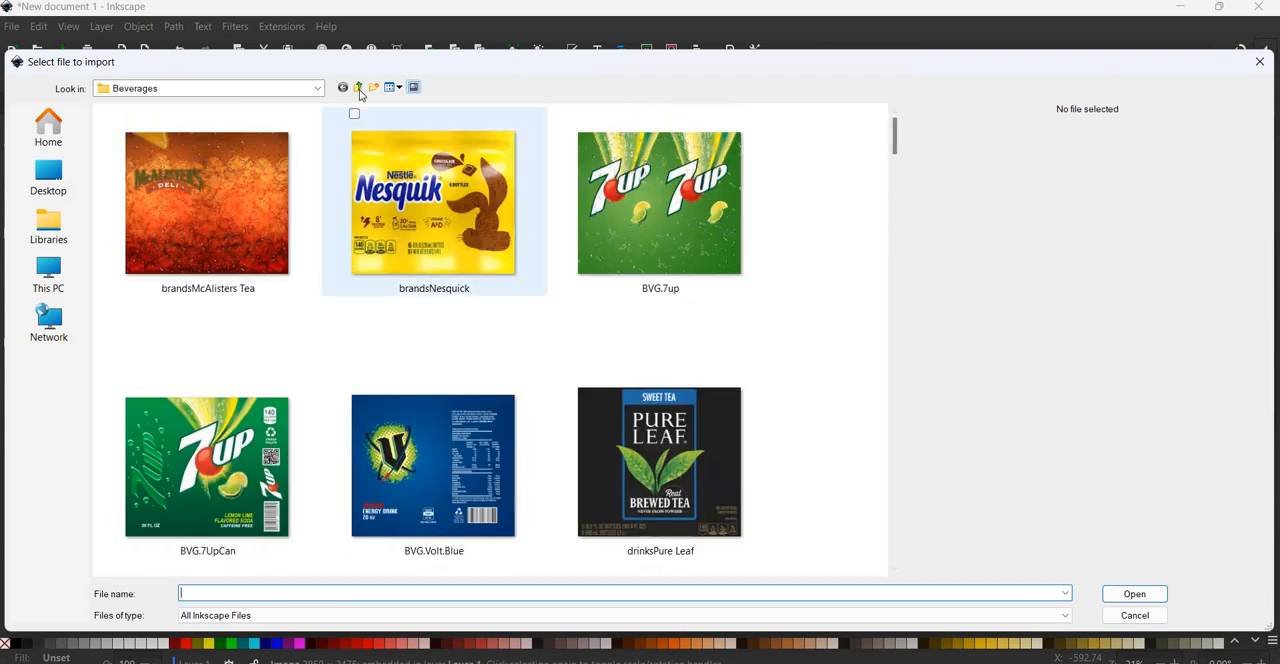
left_click(359, 89)
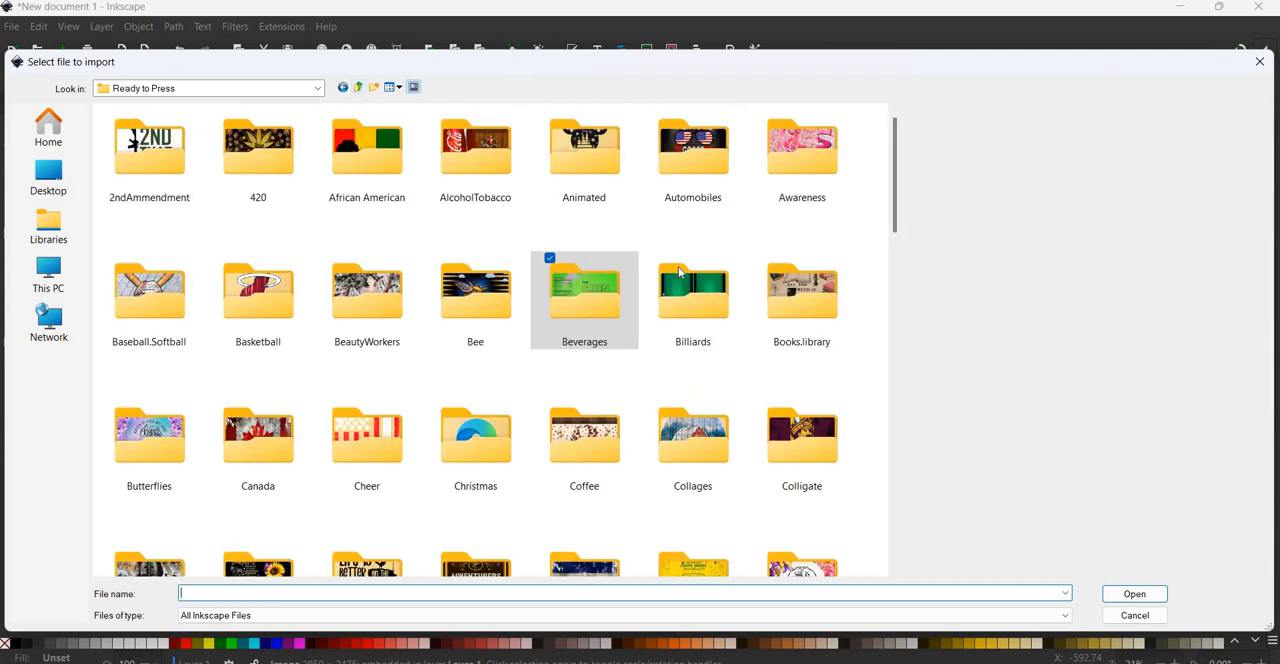
double_click(510, 160)
Import the TumbleralocholCaptain and Coke image and place it between the 7up image and the page, leaving it deselected.
scroll(910, 326, "down", 2)
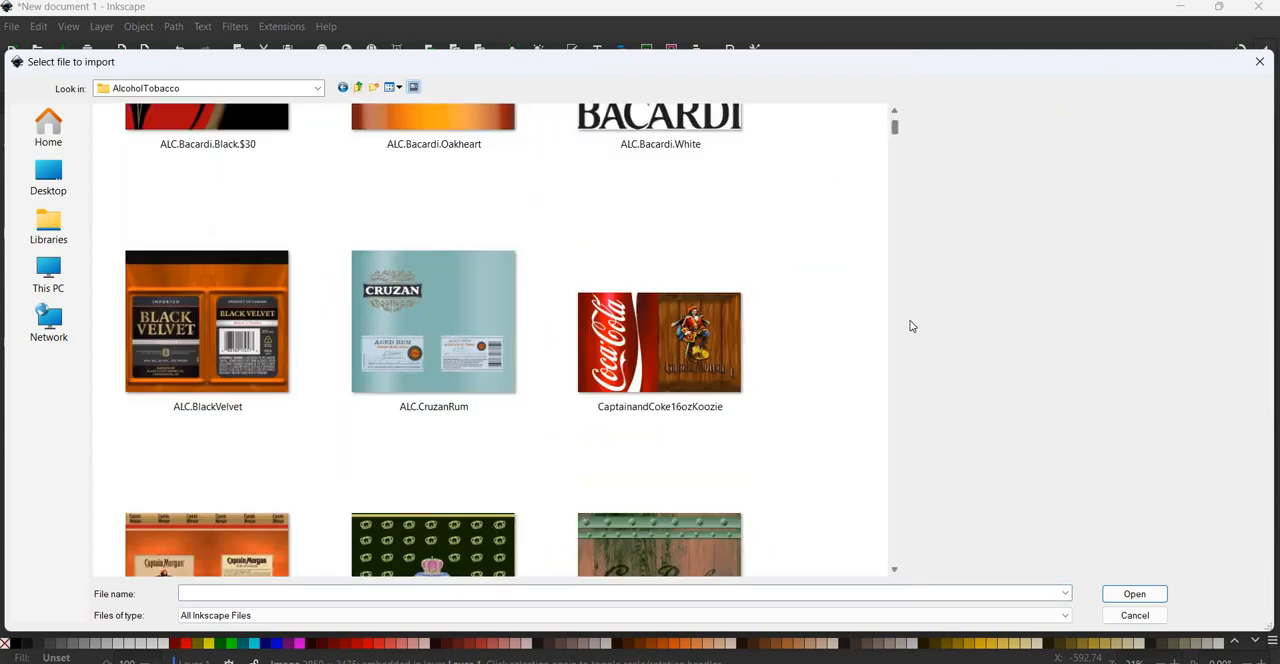
scroll(914, 351, "down", 15)
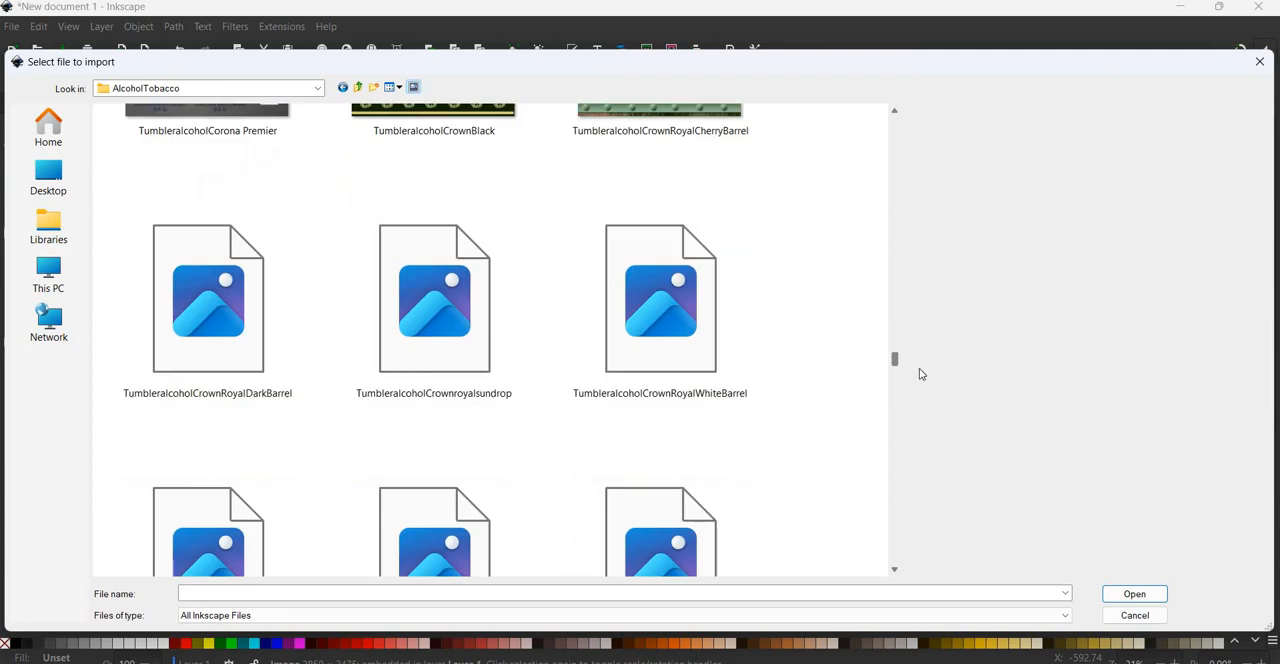
scroll(922, 379, "down", 10)
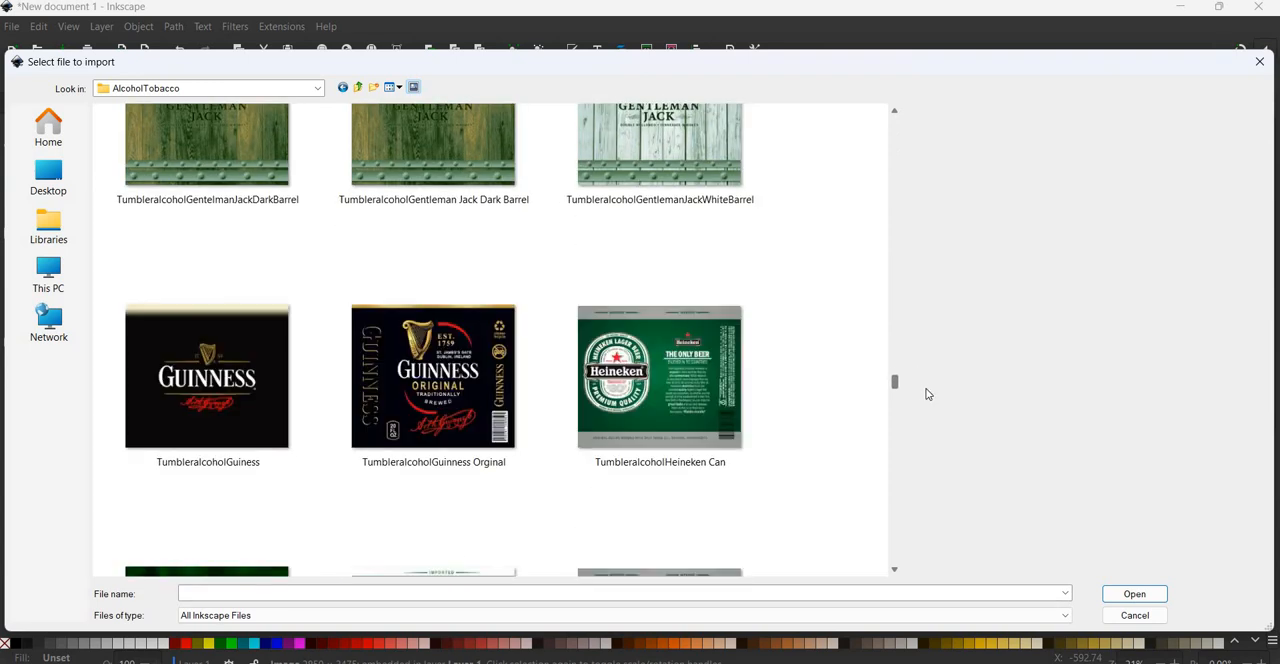
scroll(926, 394, "down", 10)
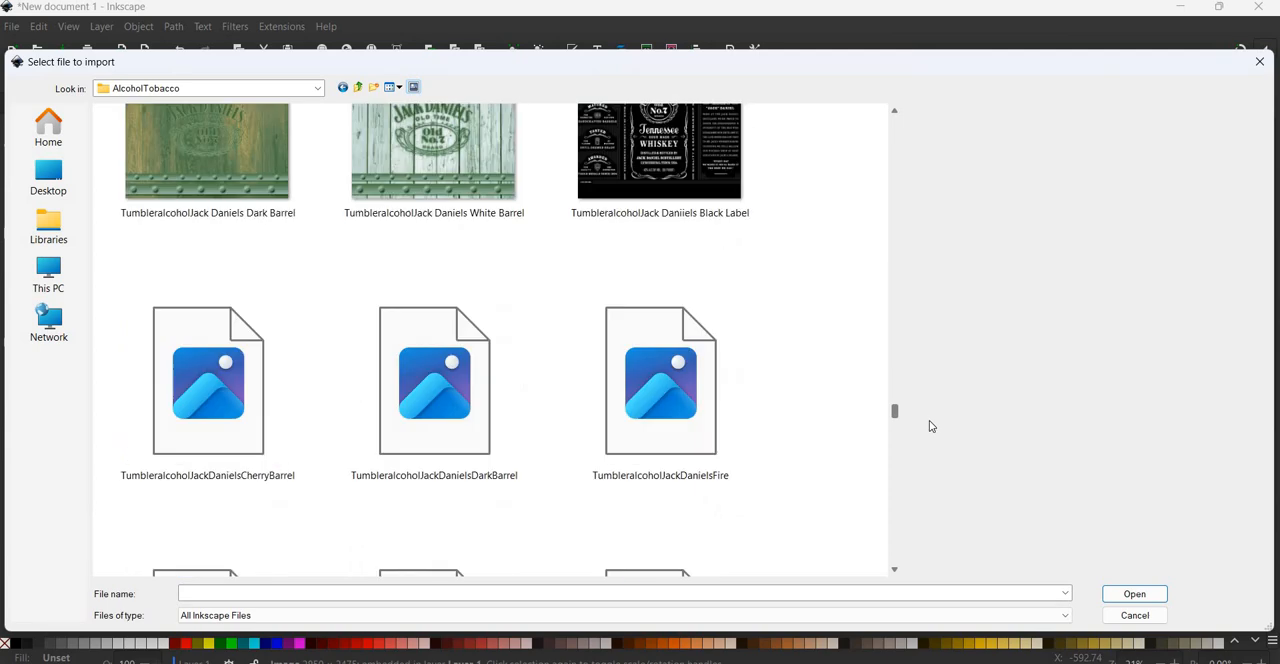
scroll(929, 426, "down", 5)
scroll(923, 409, "up", 10)
scroll(928, 406, "down", 2)
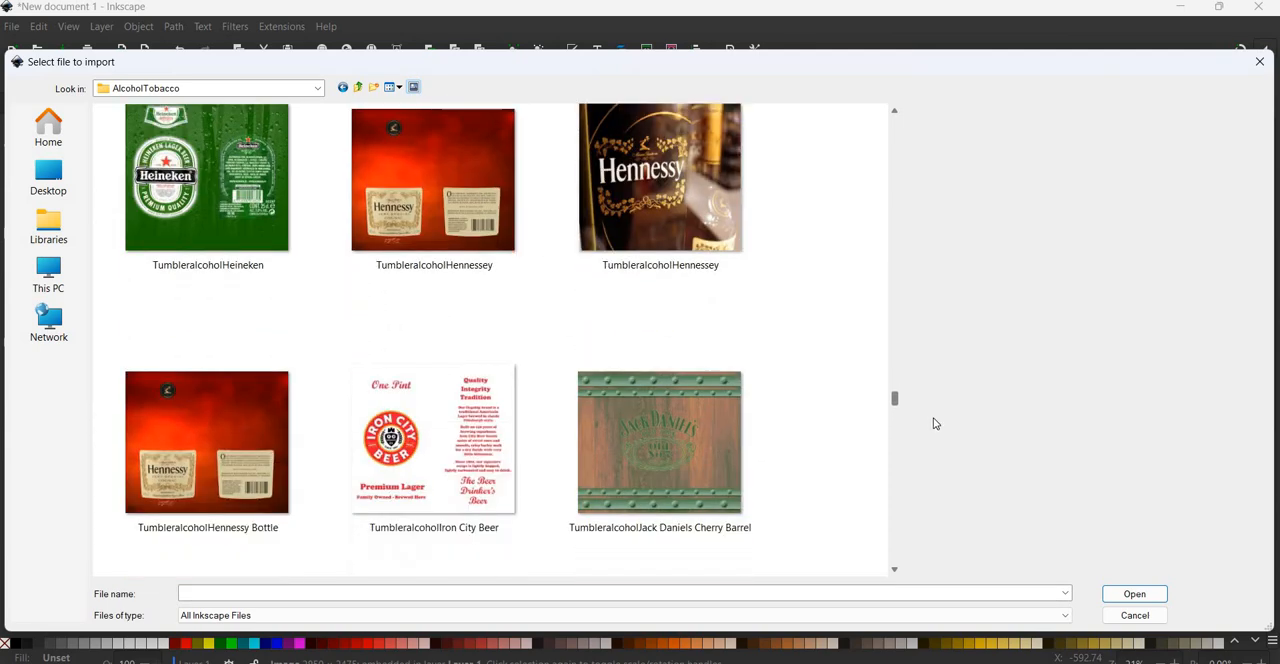
scroll(934, 423, "down", 15)
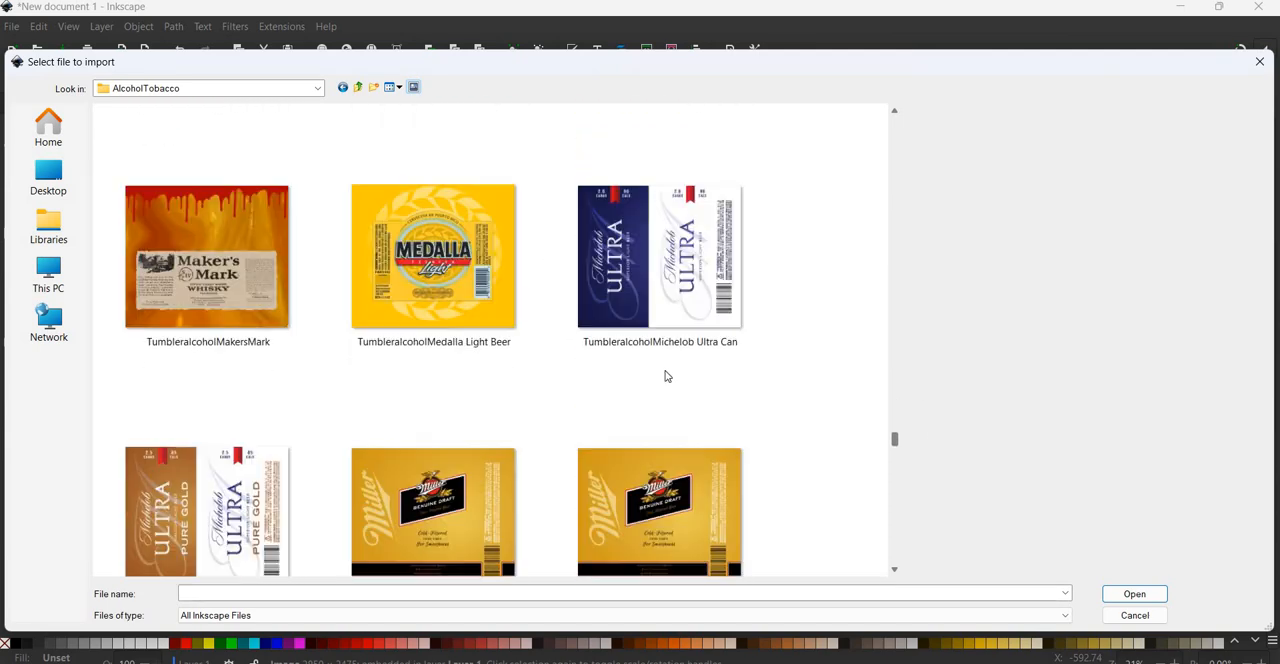
scroll(668, 380, "down", 10)
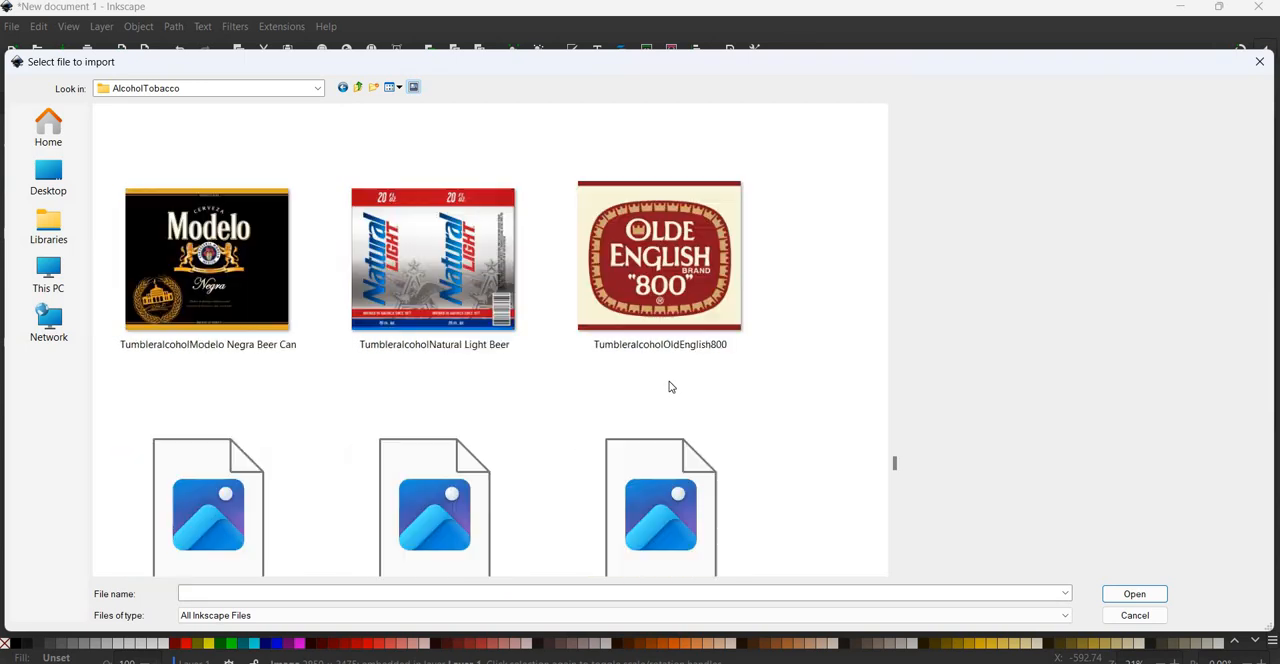
scroll(670, 387, "down", 15)
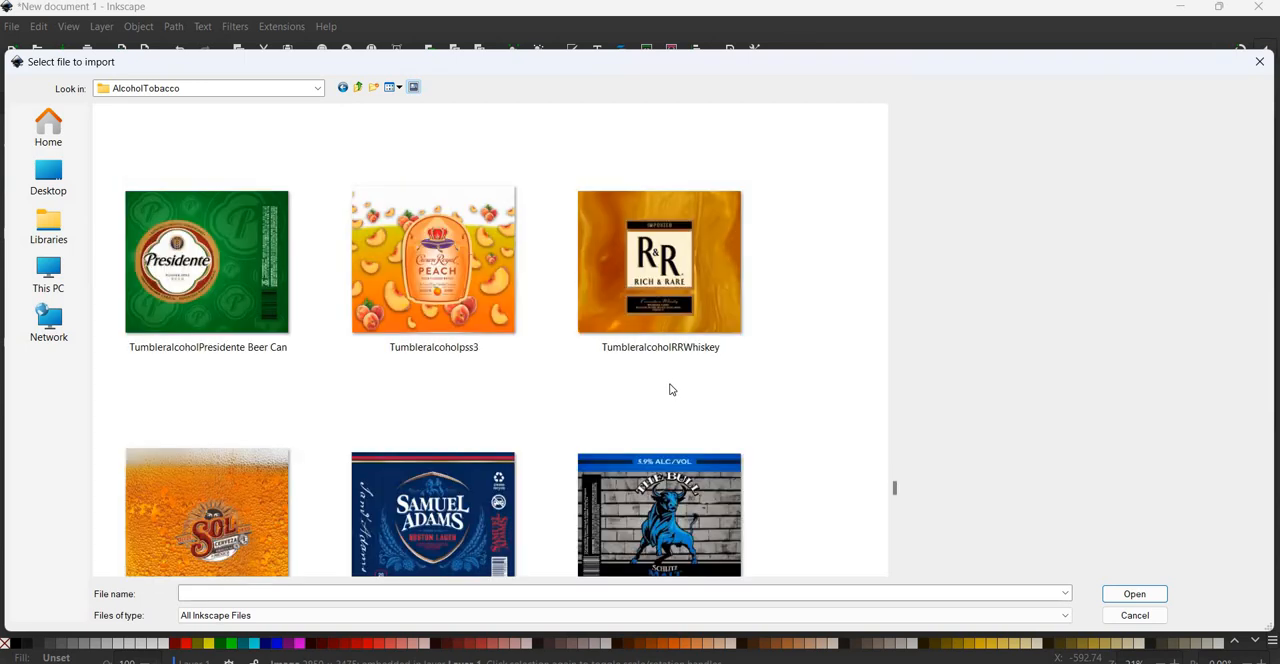
scroll(670, 389, "down", 4)
scroll(670, 389, "up", 4)
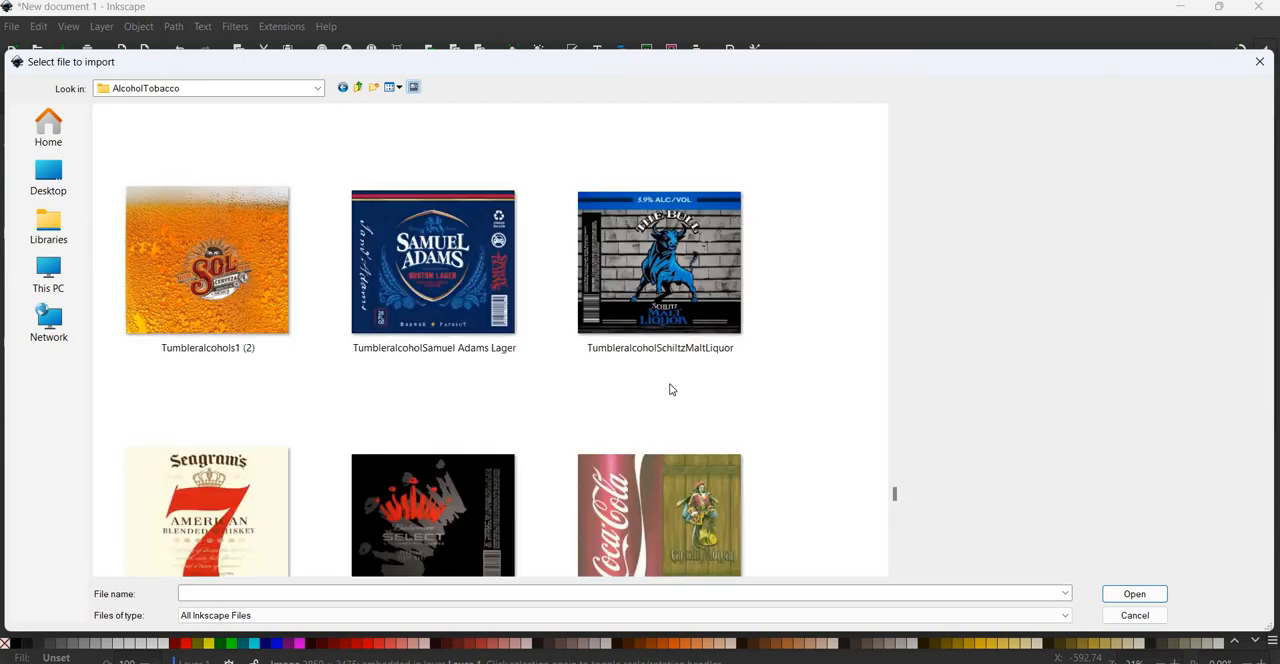
scroll(670, 389, "down", 2)
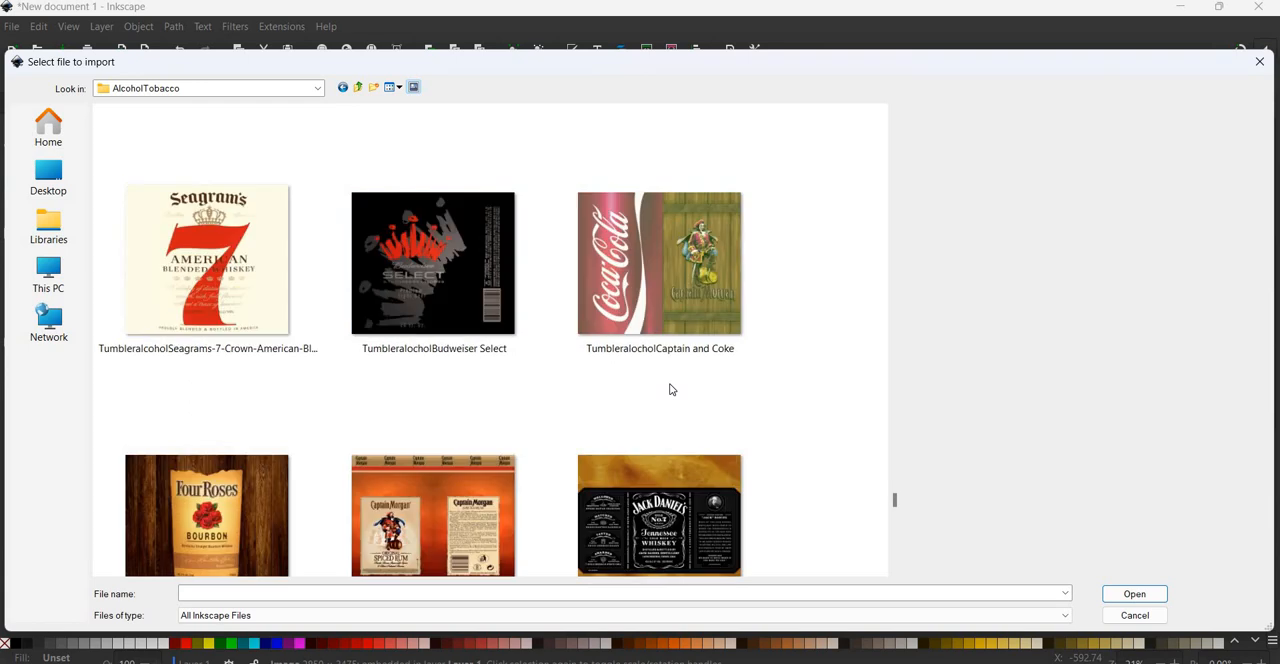
left_click(671, 292)
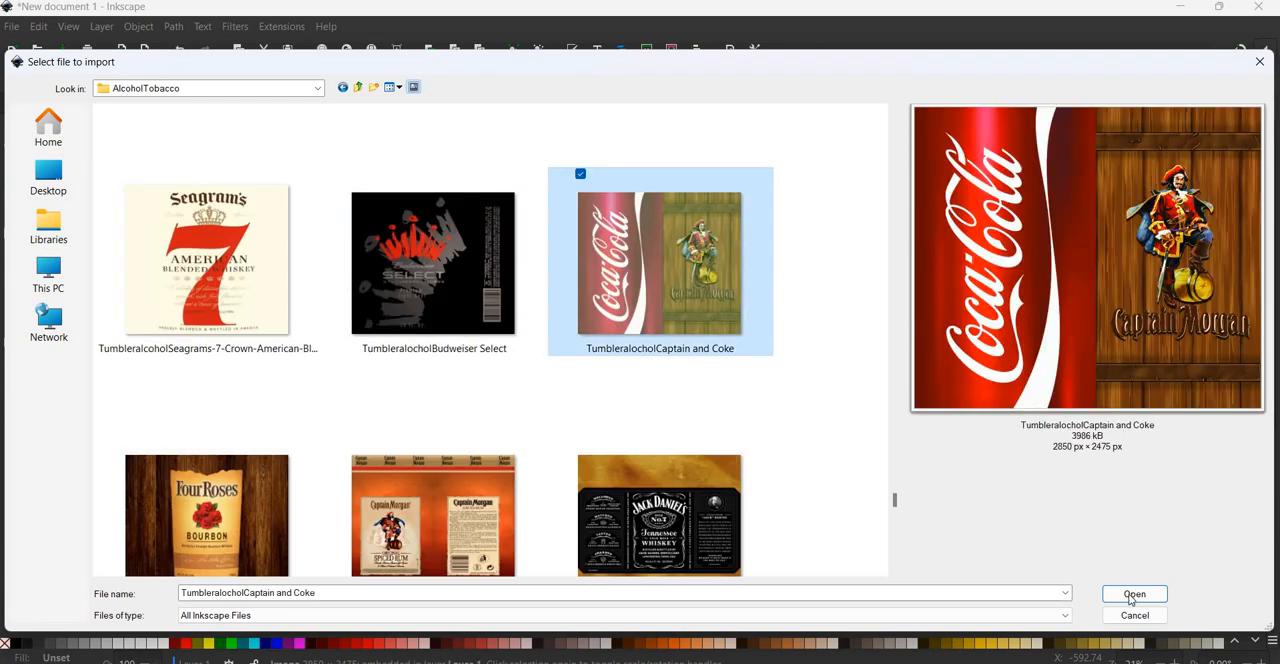
left_click(1134, 594)
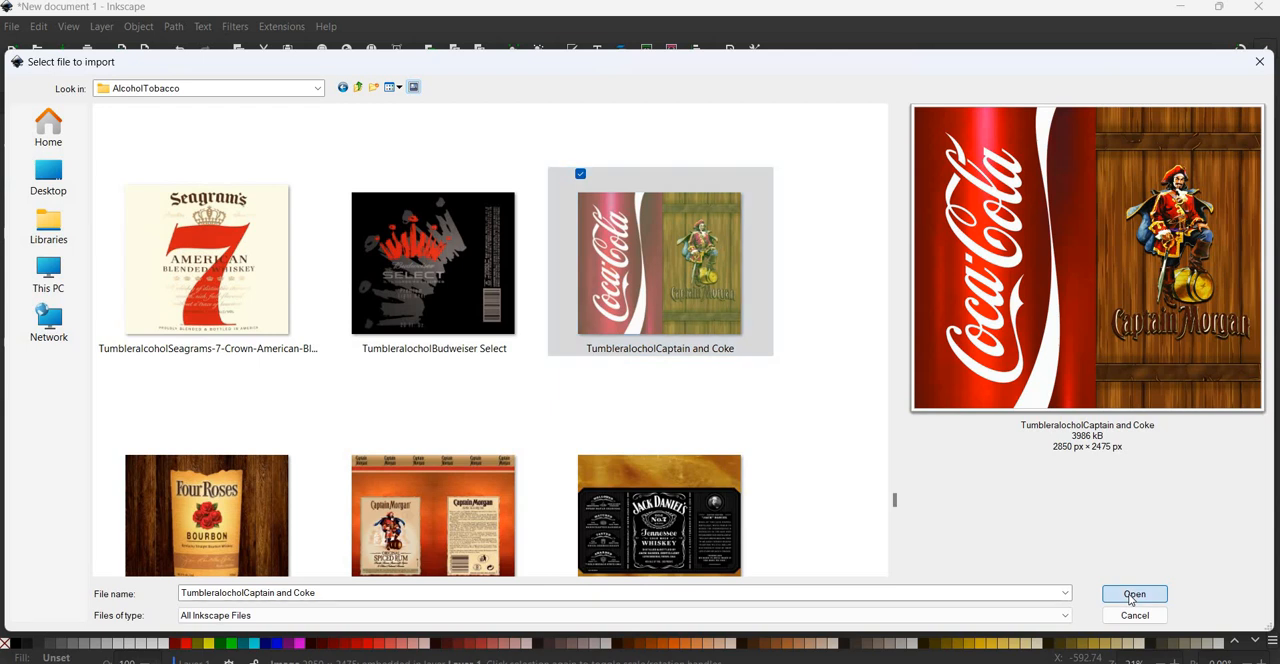
key("Return")
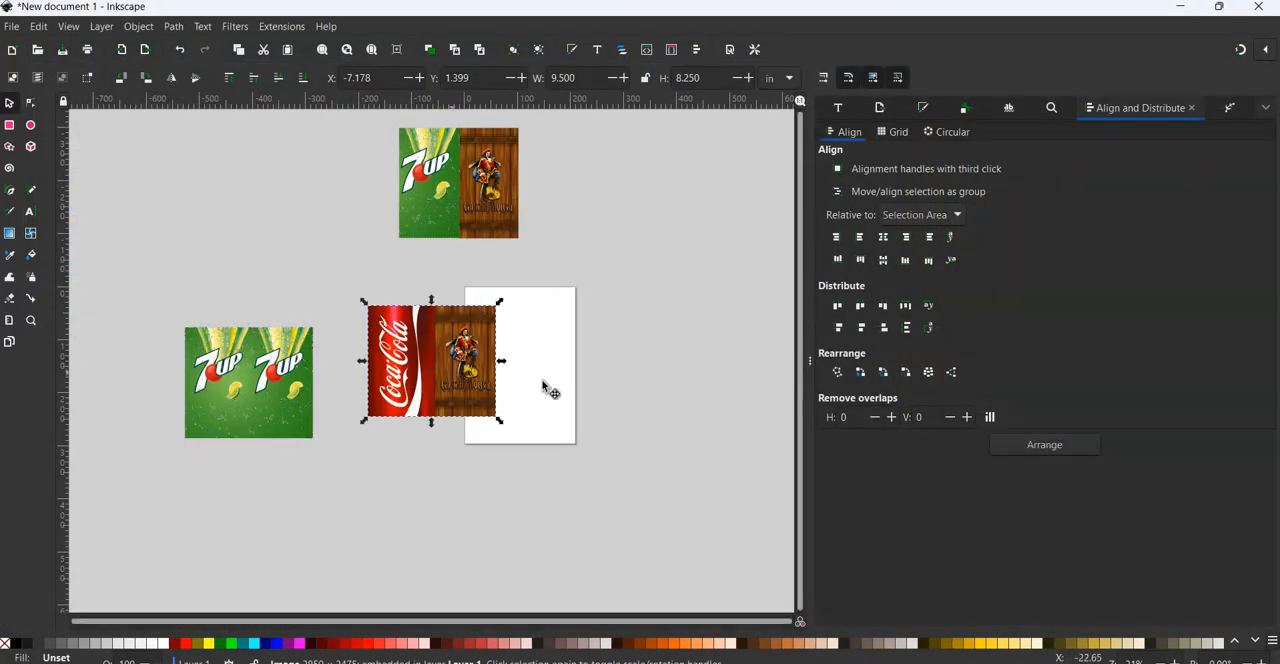
left_click_drag(375, 413, 422, 403)
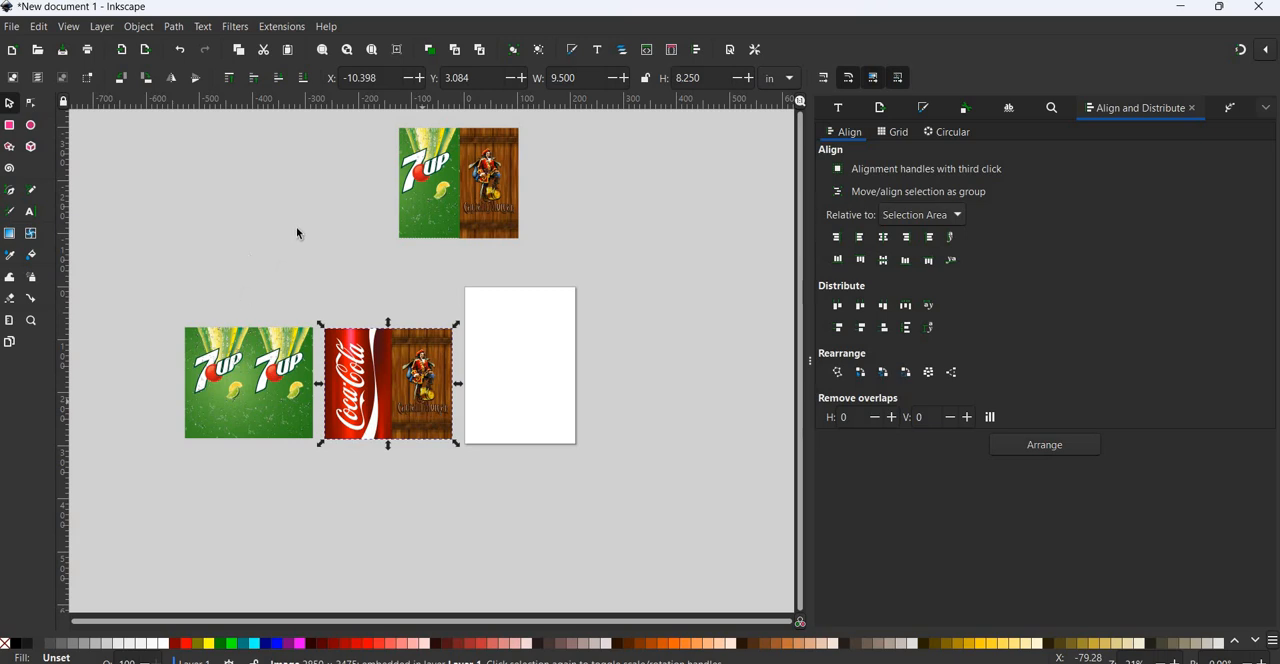
left_click(476, 258)
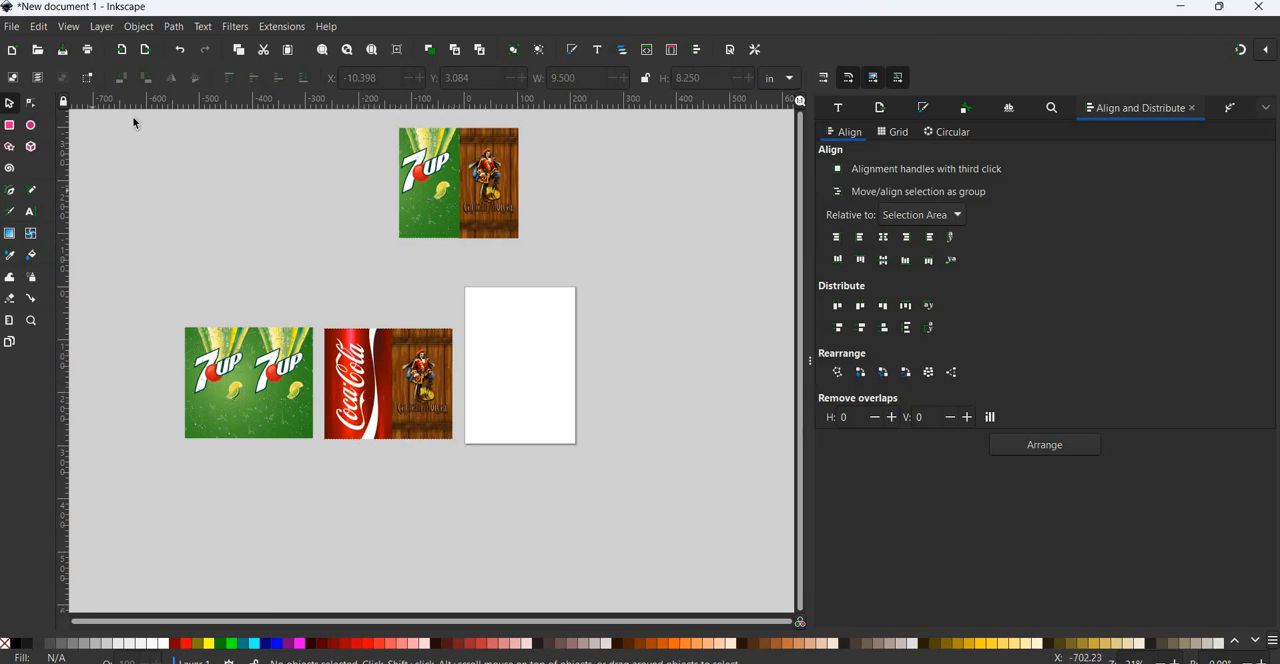
Draw a black rectangle about 113 by 210 mm covering the Captain Morgan half of the Coca-Cola image, and return to the Selector tool.
left_click(405, 401)
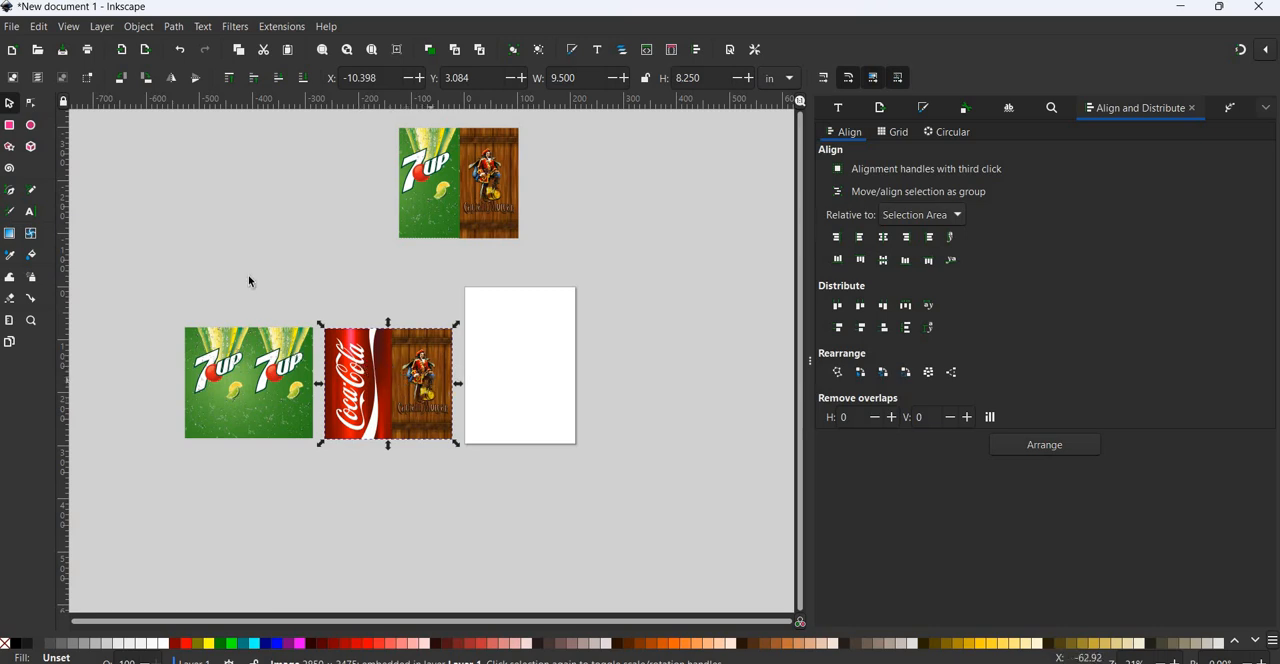
left_click(420, 390)
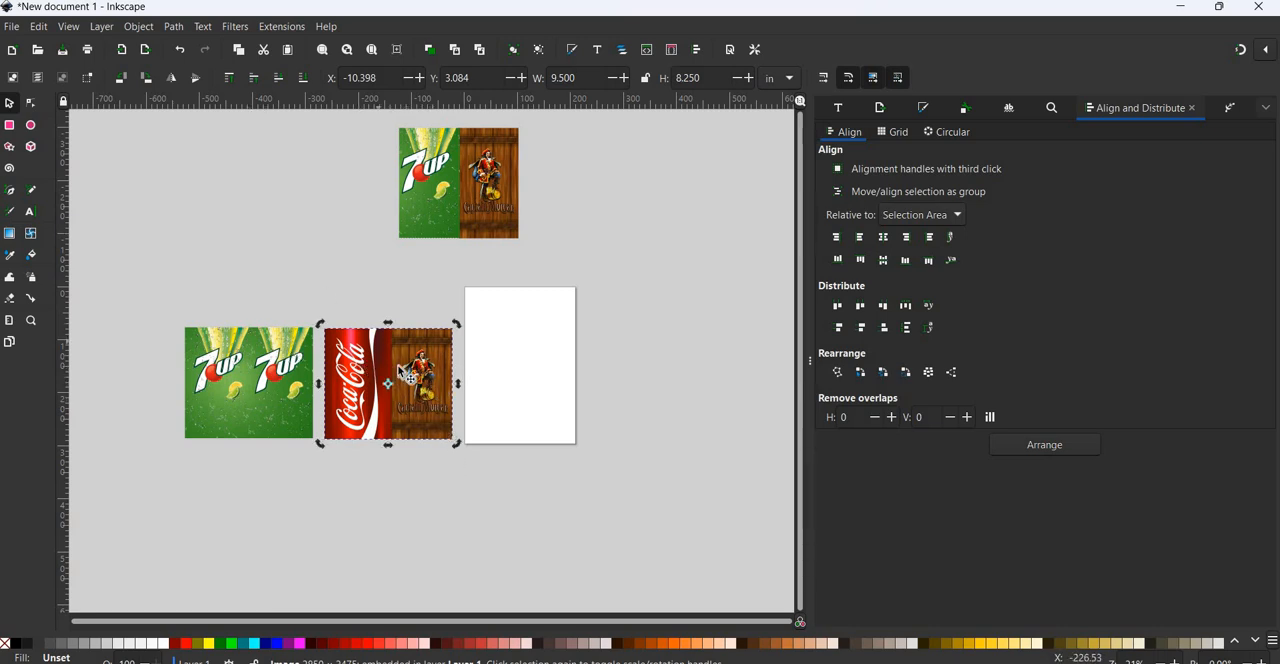
left_click(9, 125)
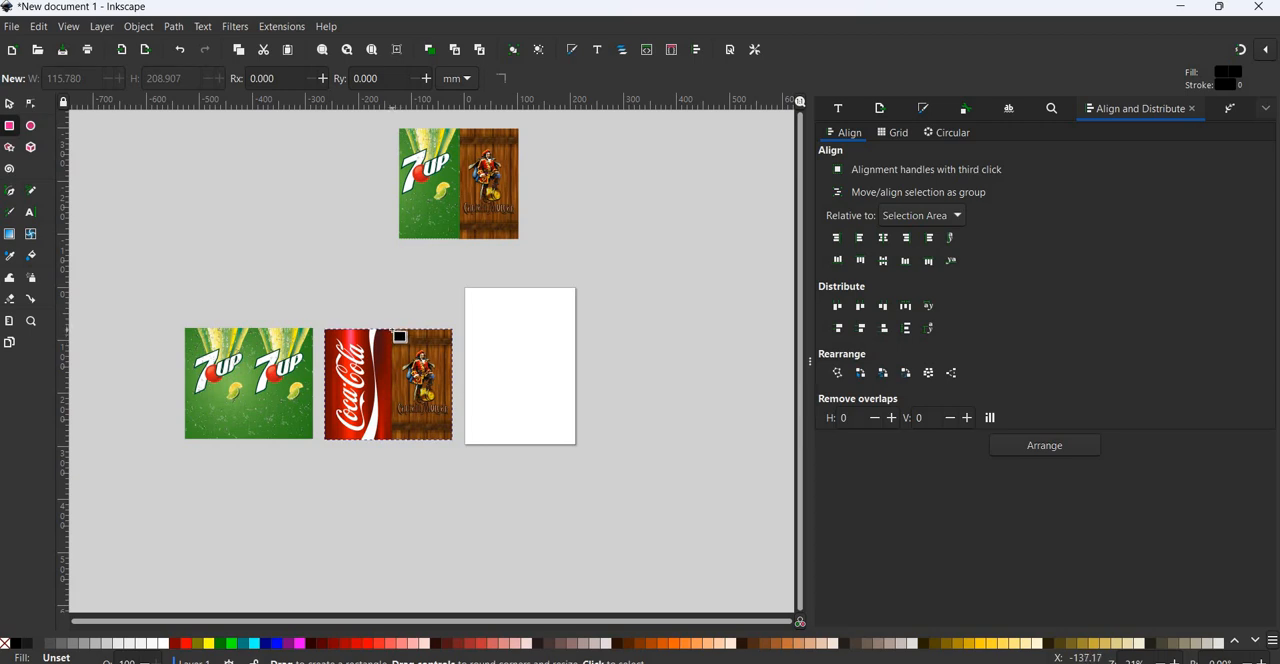
left_click_drag(392, 329, 452, 442)
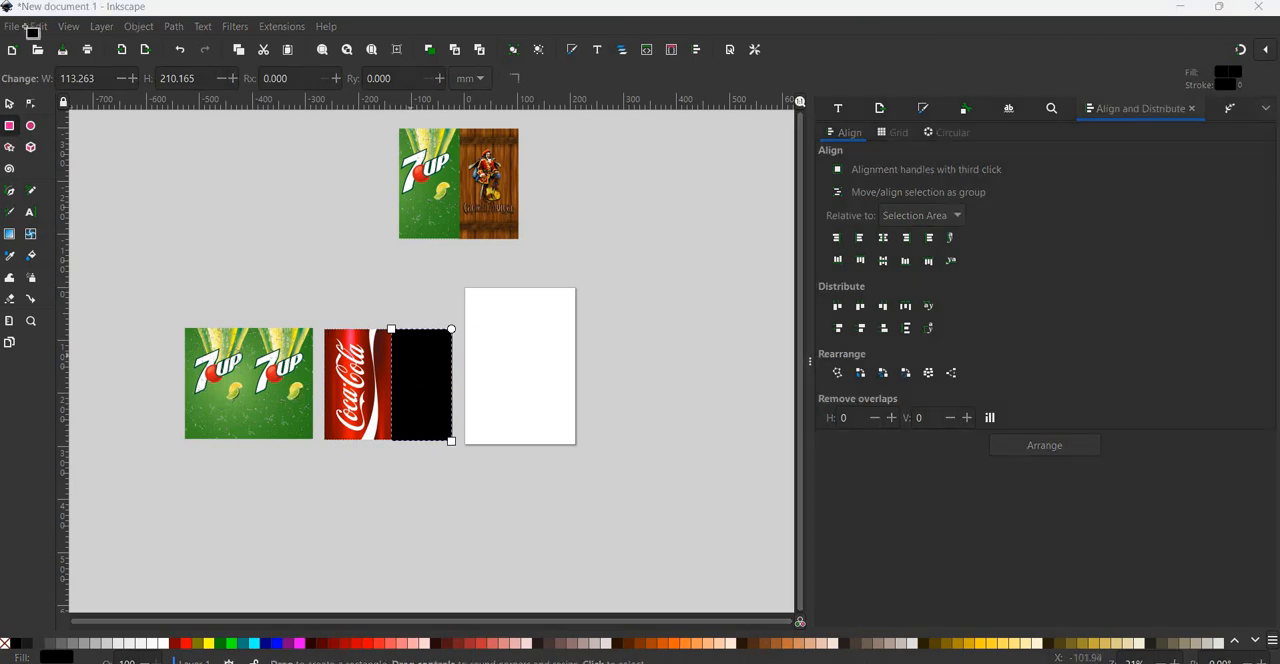
key("s")
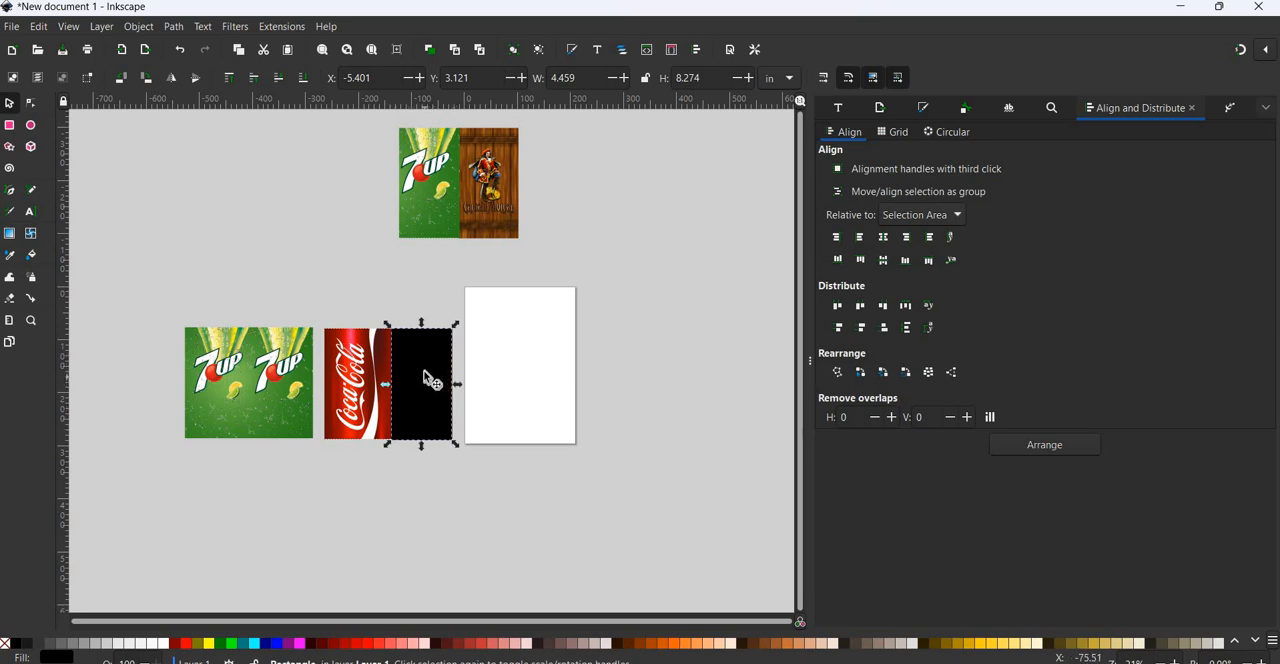
Select the Captain and Coke image together with its black rectangle and set a clip so only the Captain Morgan half is kept.
left_click(378, 370, "shift")
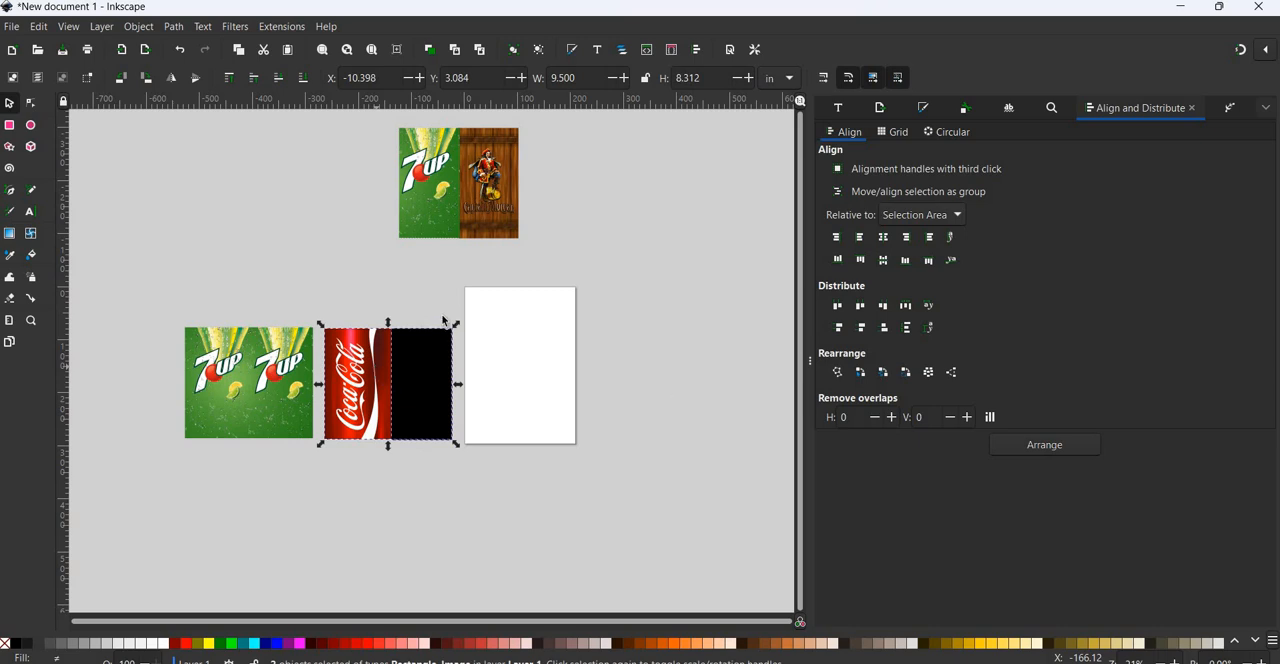
left_click(343, 300)
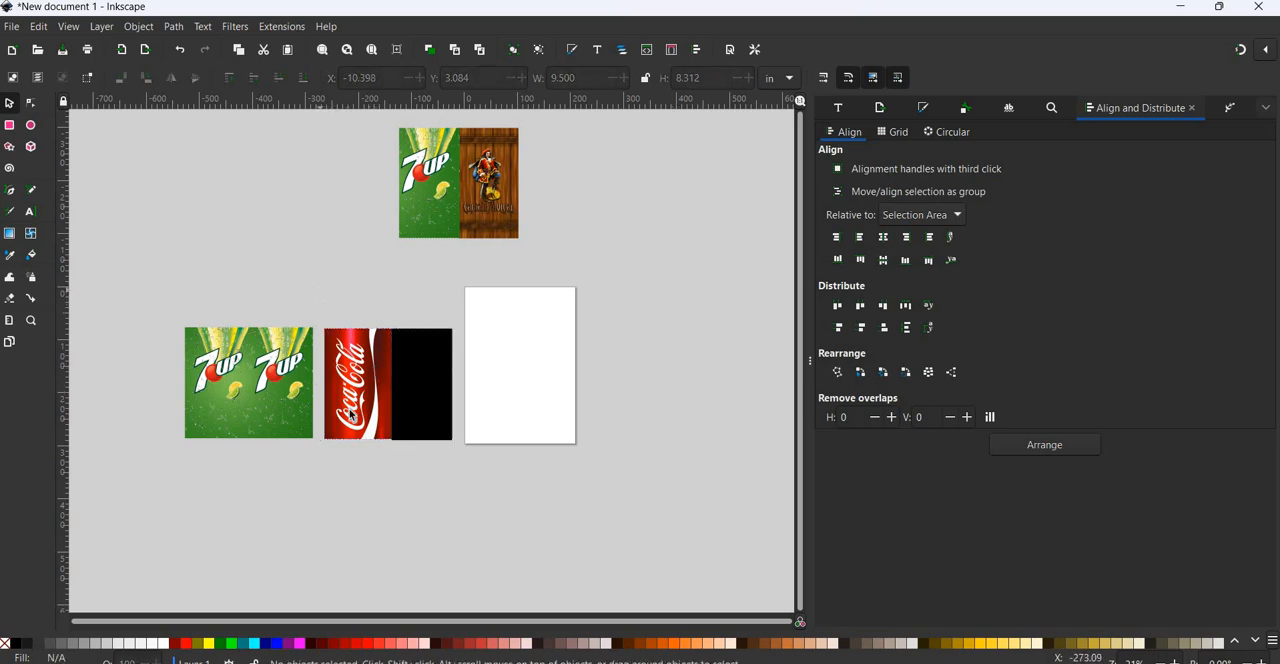
left_click_drag(318, 294, 456, 458)
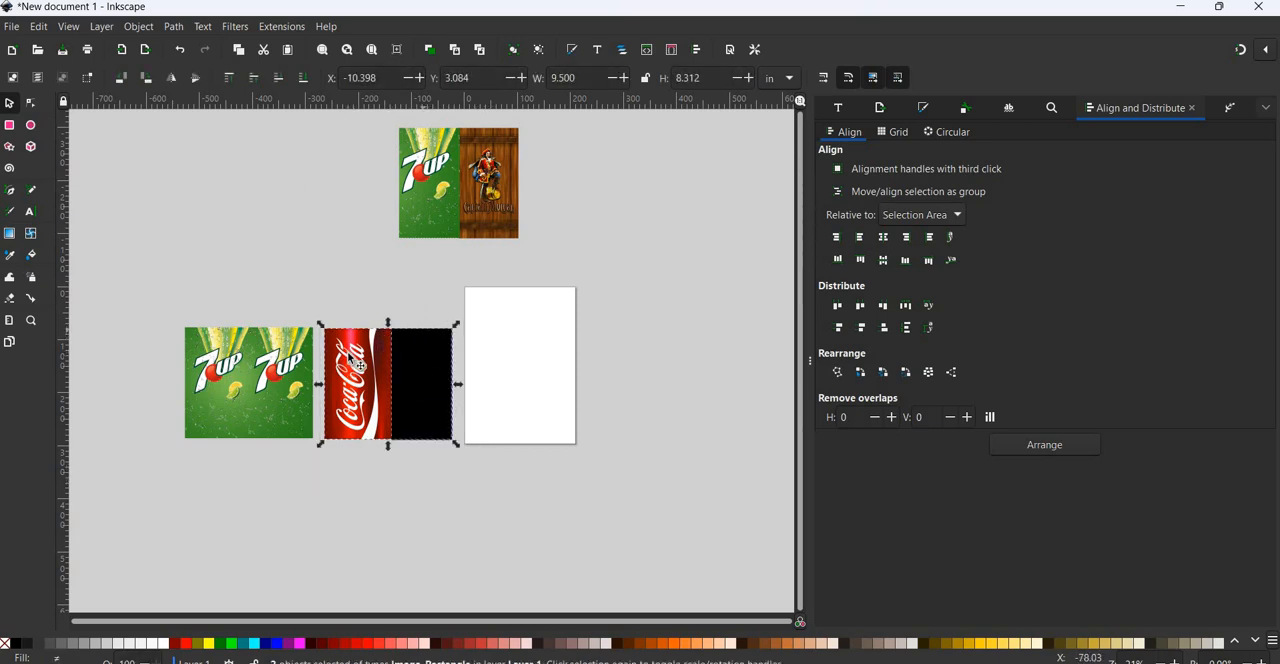
left_click(139, 26)
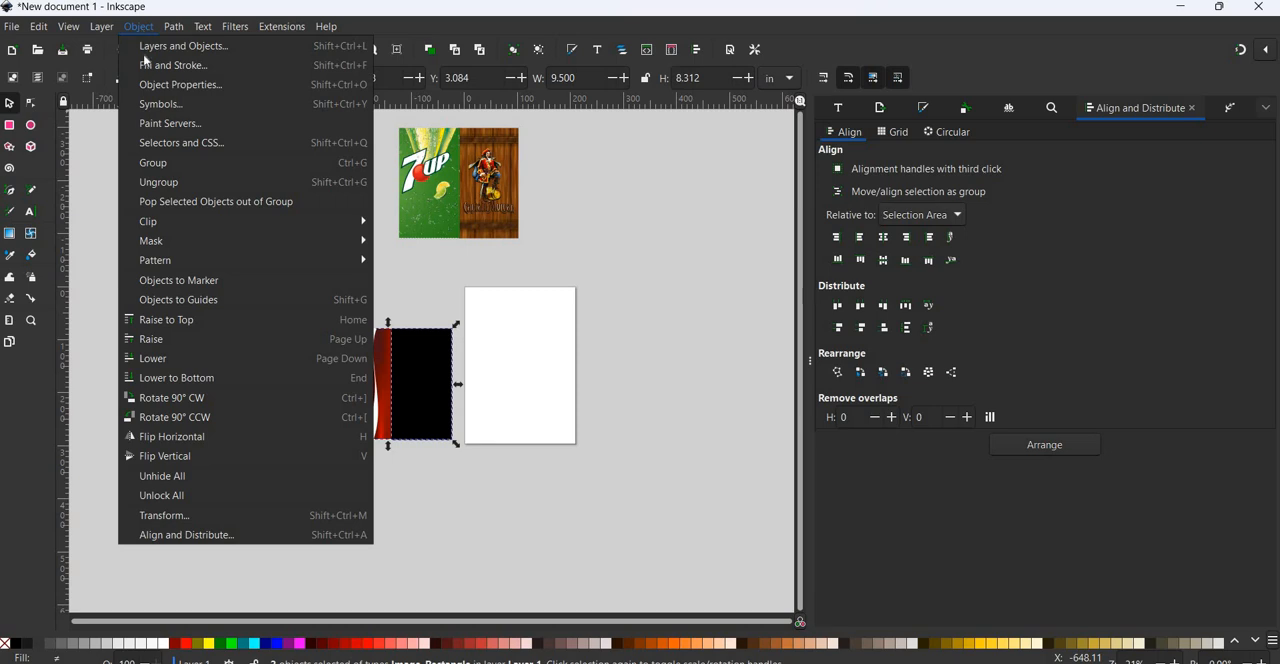
mouse_move(216, 222)
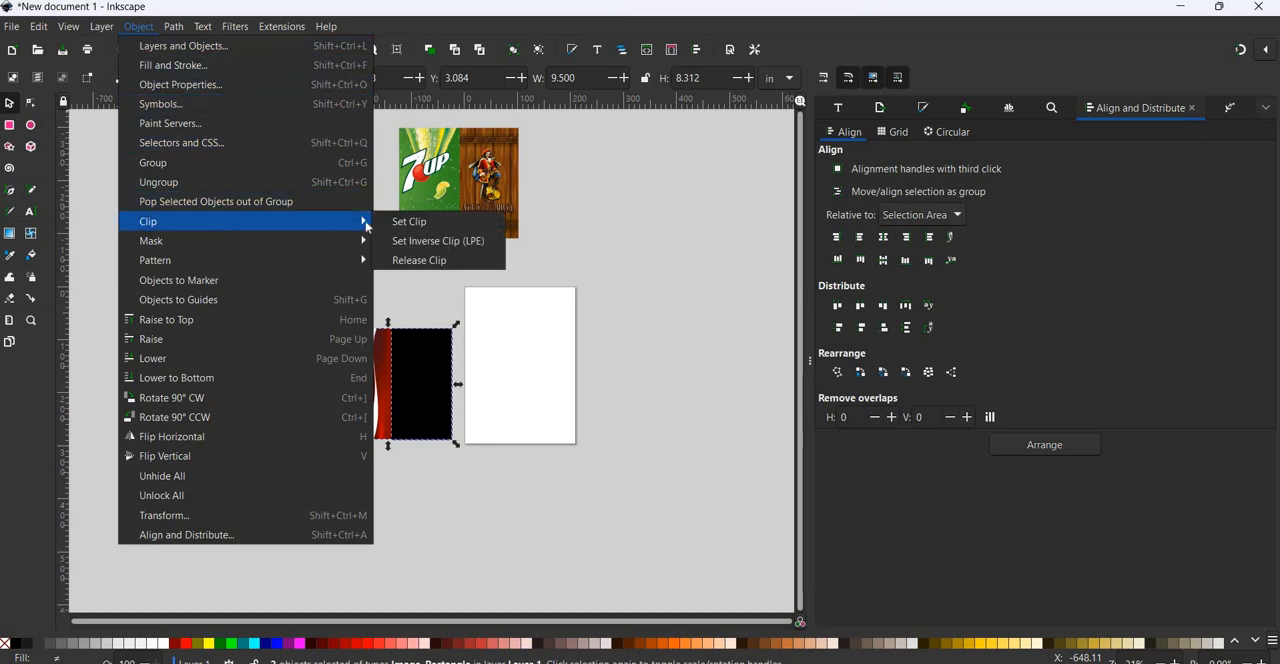
left_click(415, 222)
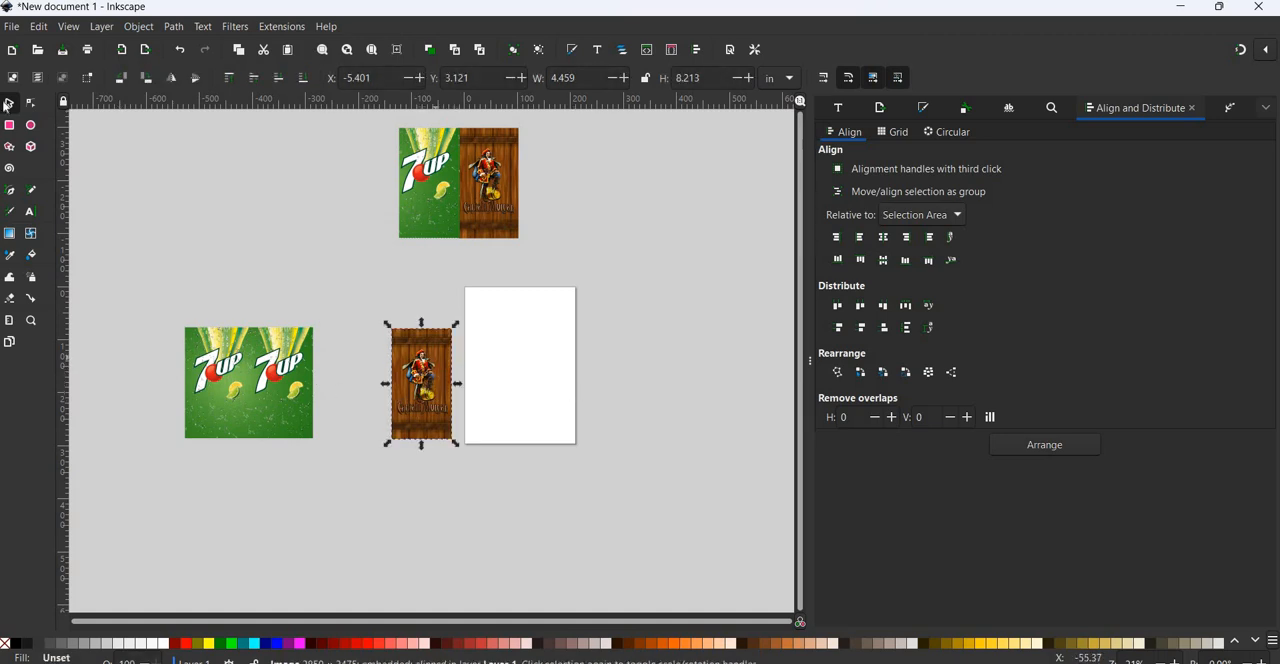
Draw a black rectangle about 116 by 209 mm over the right half of the 7up image and stretch it upward to about 8.27 in high.
left_click(10, 127)
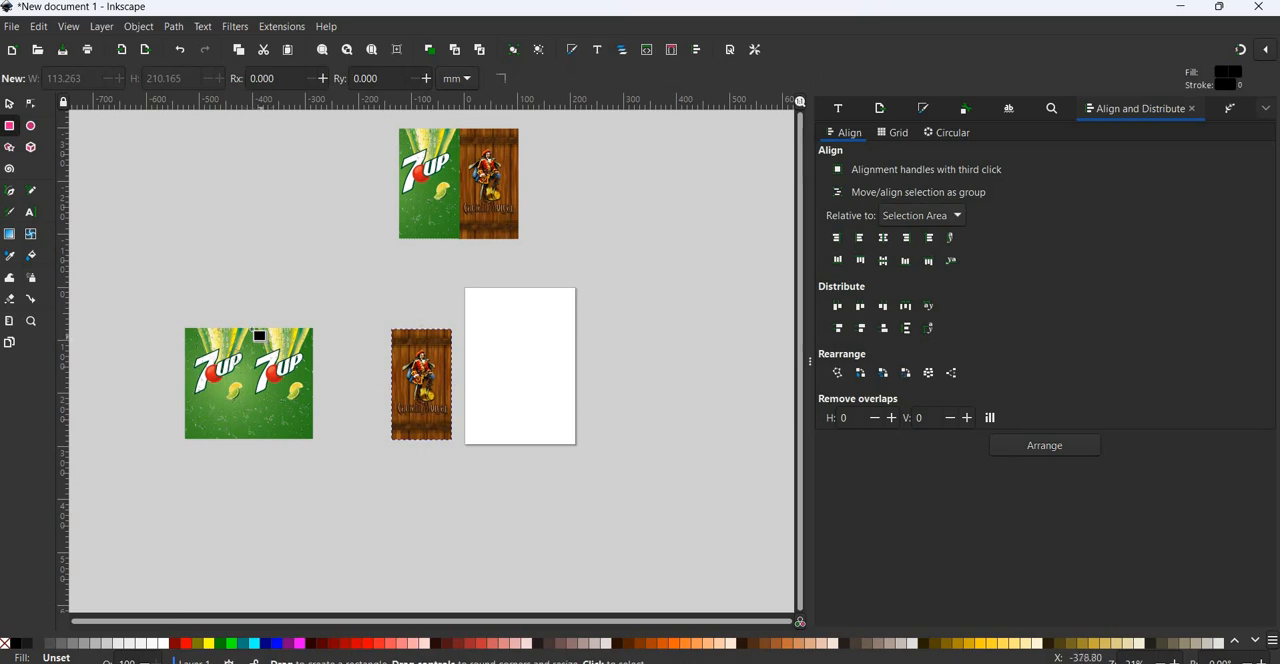
left_click_drag(254, 348, 314, 440)
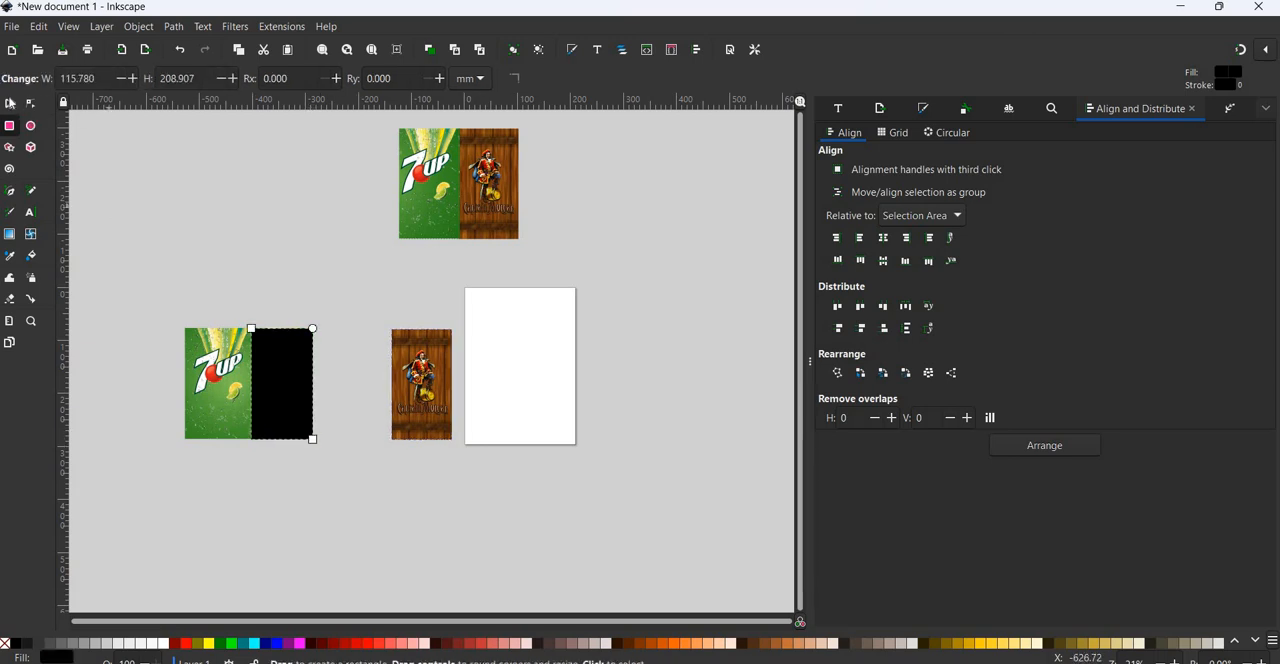
key("s")
left_click(288, 322)
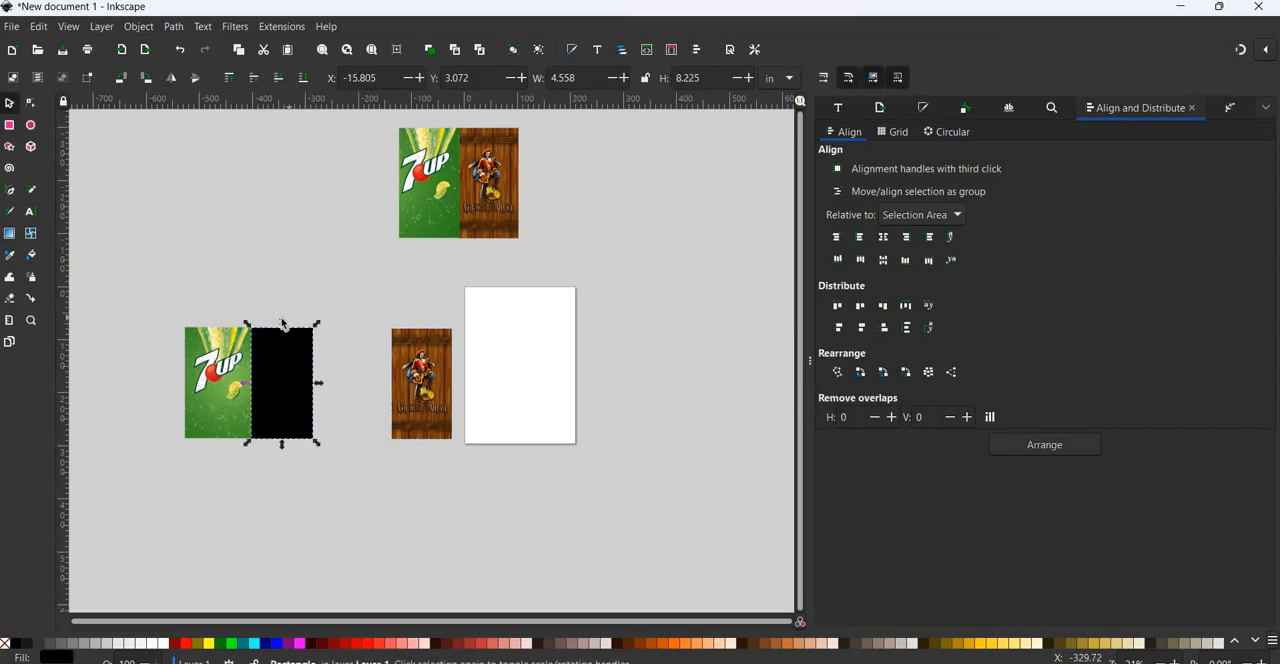
left_click_drag(282, 316, 282, 320)
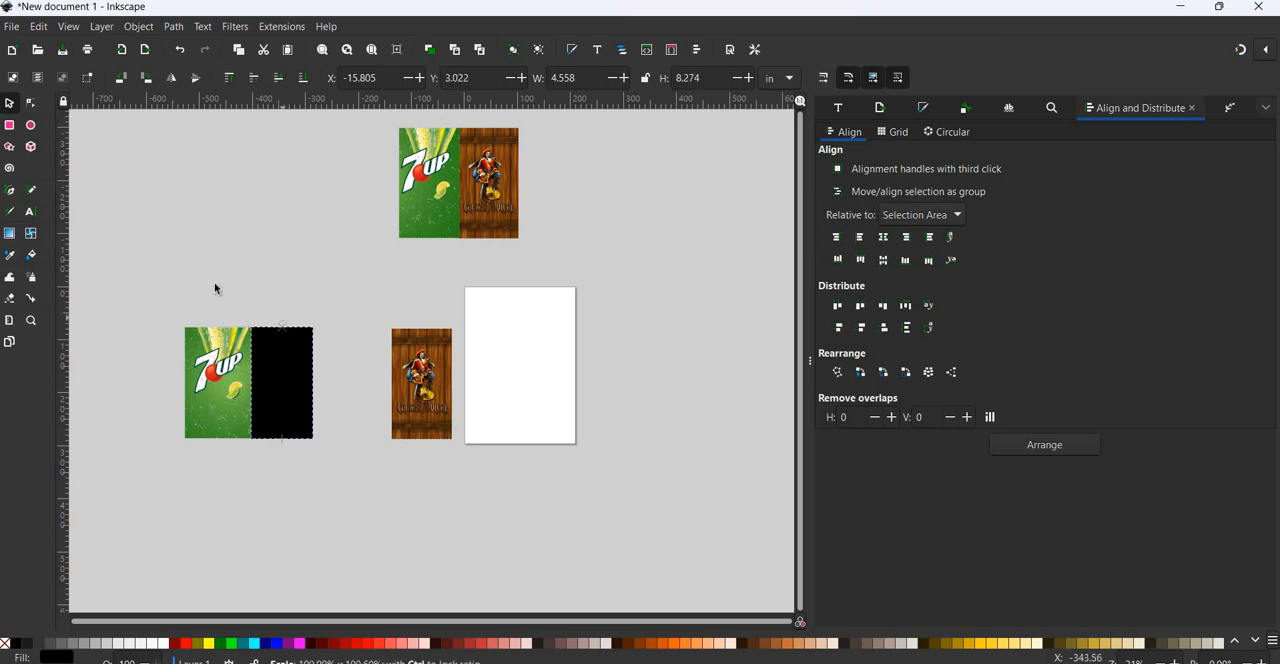
Select the 7up image with its black rectangle and set a clip to keep only that half.
left_click_drag(158, 283, 342, 496)
left_click(139, 28)
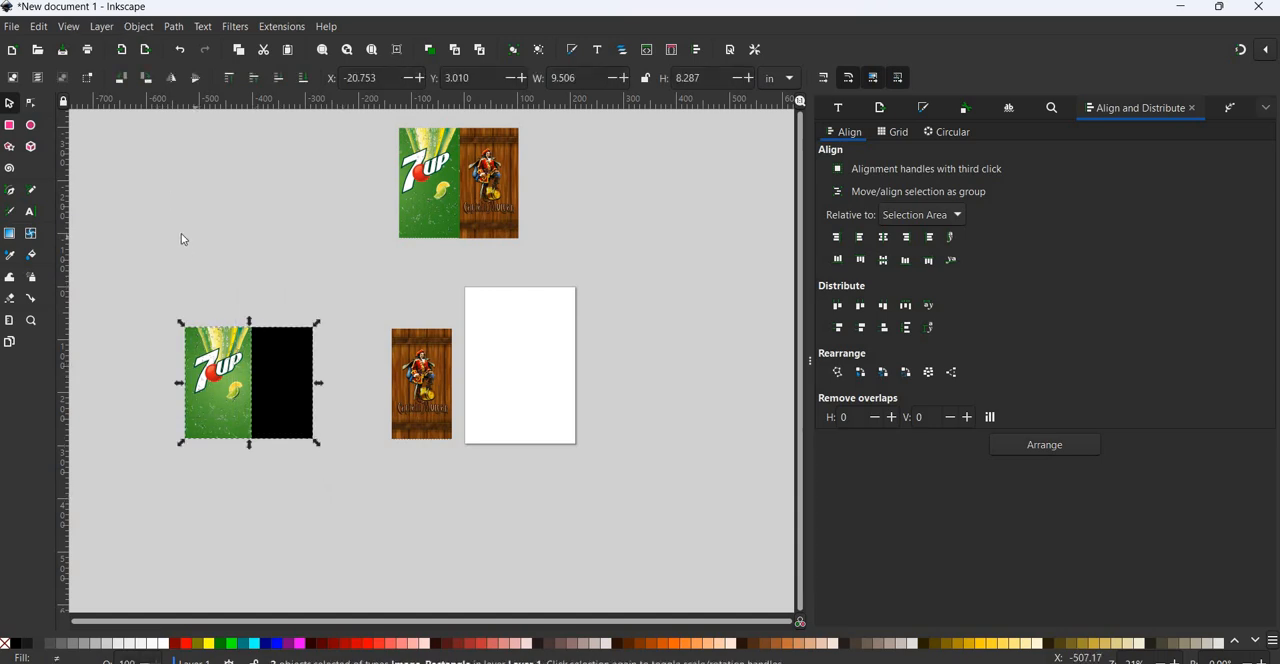
mouse_move(340, 221)
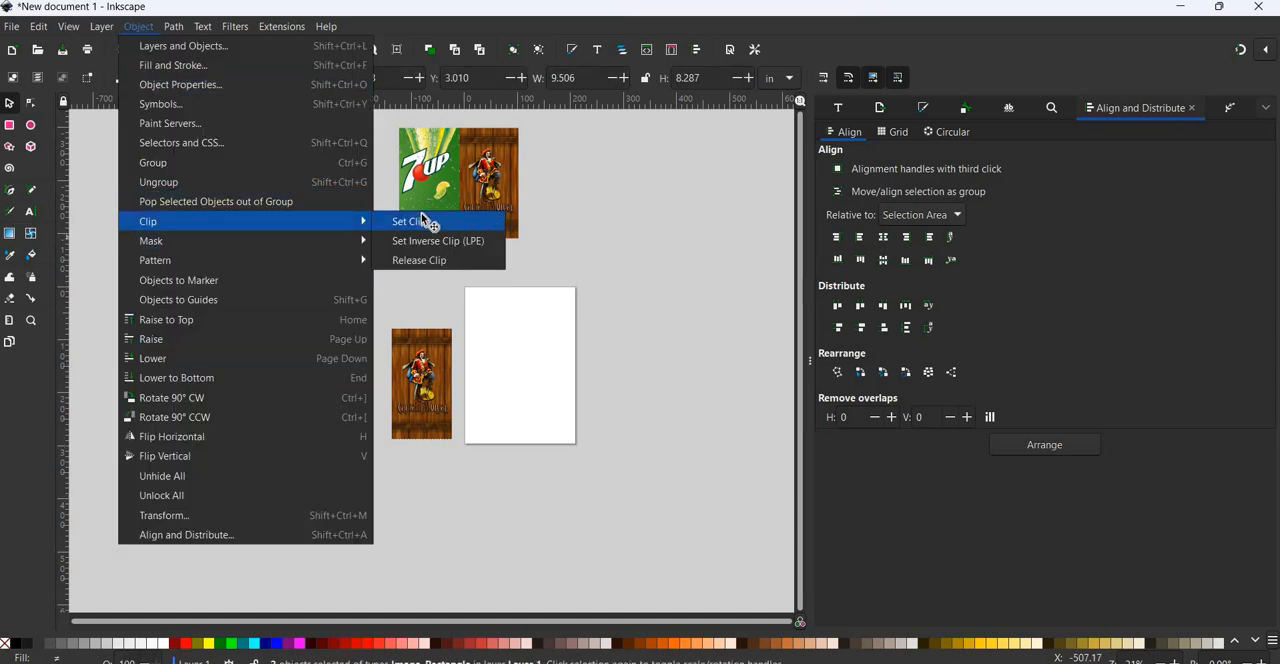
left_click(425, 221)
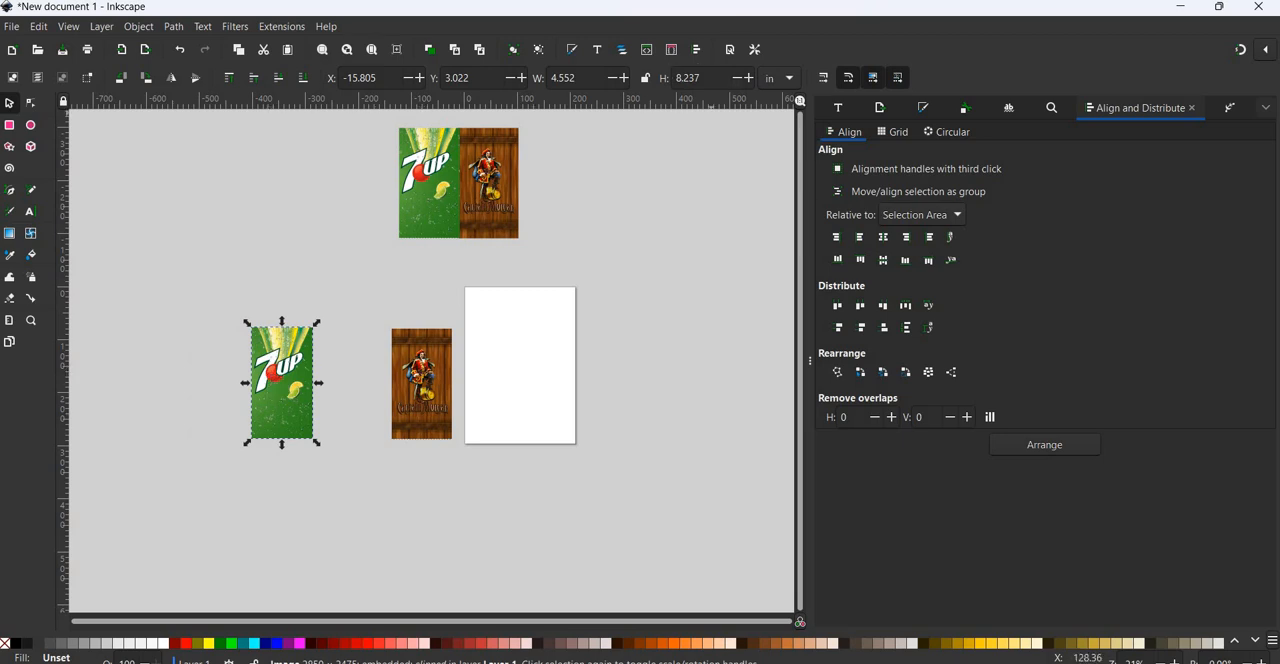
Lock the width-to-height ratio and set the clipped 7up panel's height to 8.17 in.
left_click(645, 77)
left_click(673, 80)
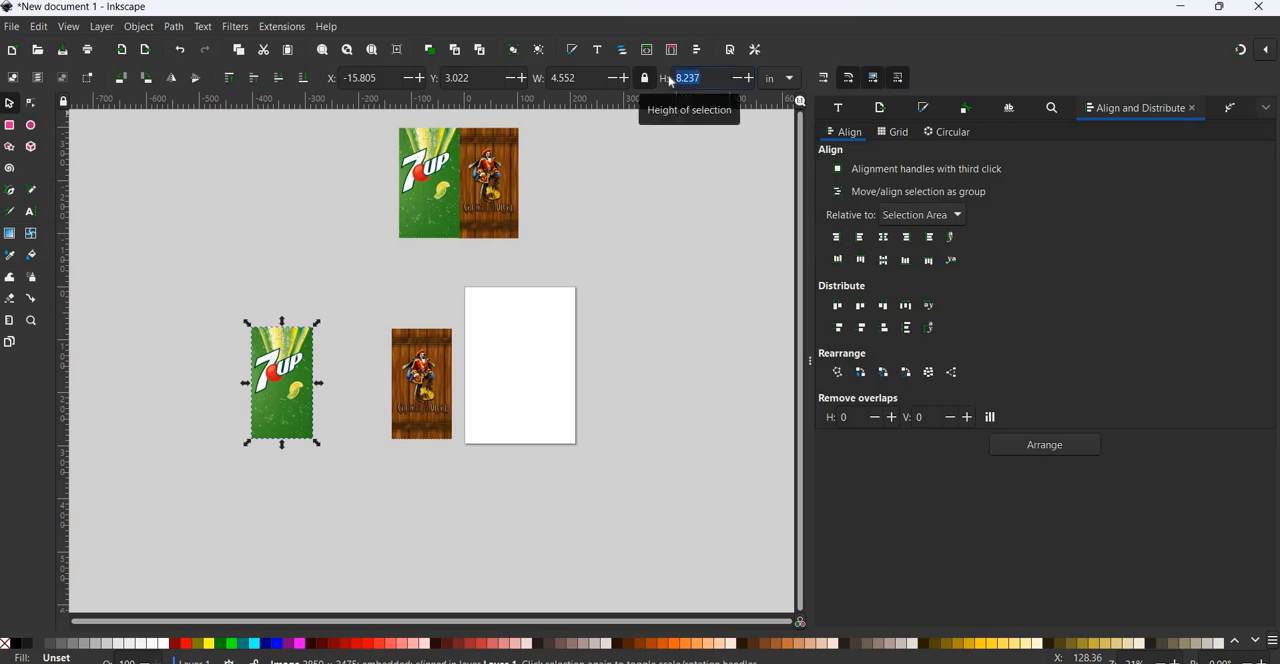
type("8")
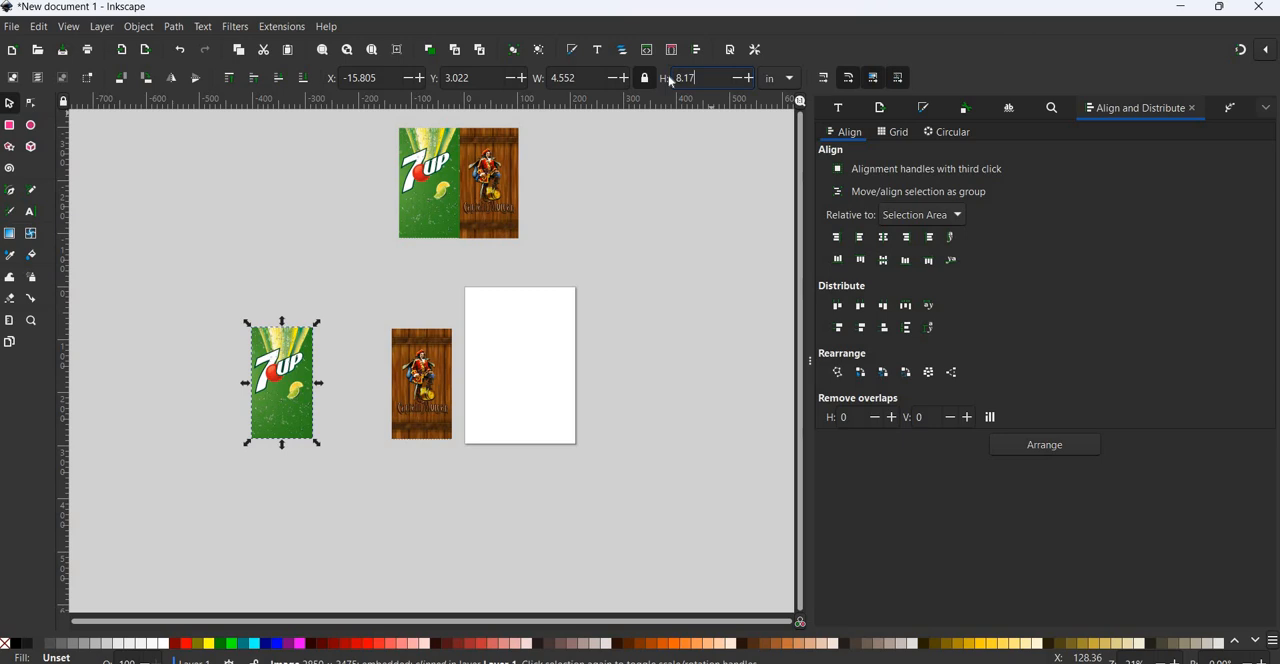
key("Return")
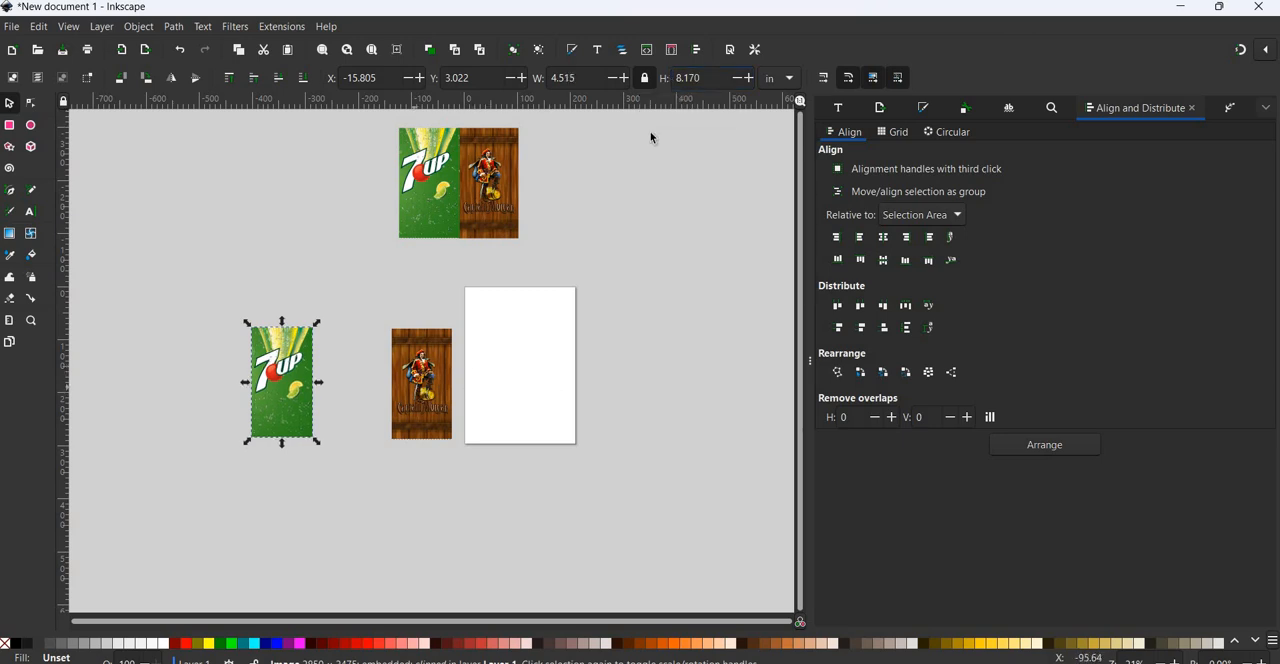
Set the Captain Morgan panel's height to 8.17 in with proportions locked.
left_click(421, 383)
left_click(658, 70)
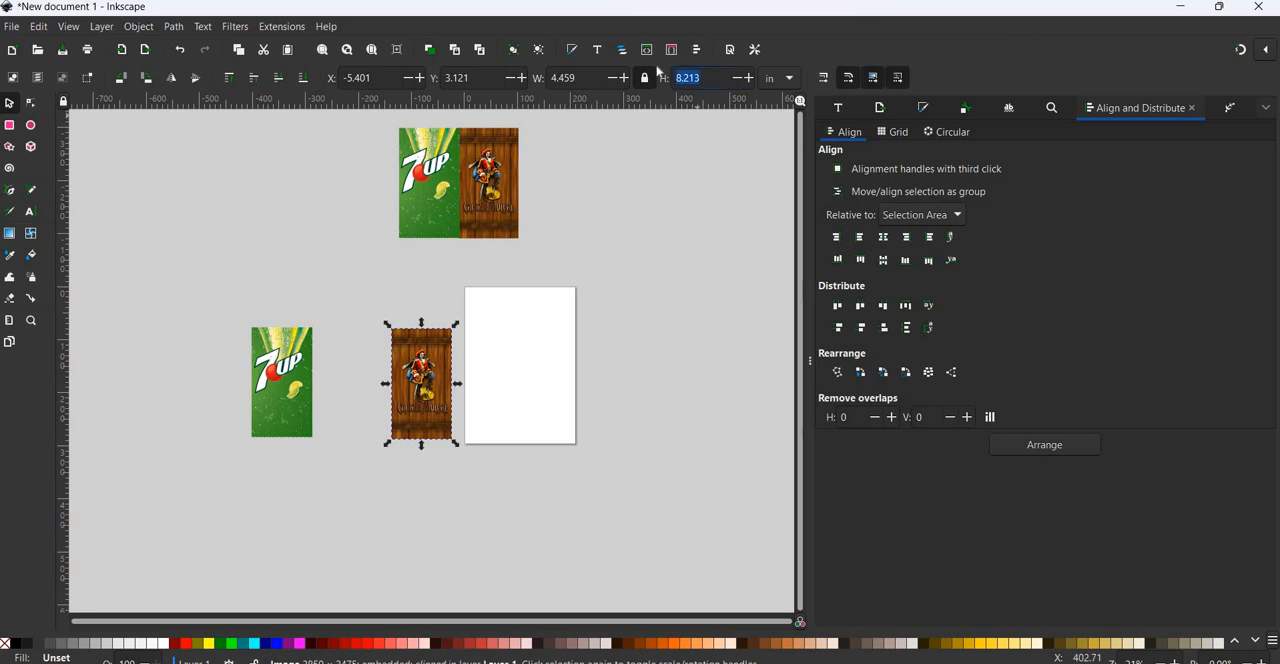
type("8")
key("Return")
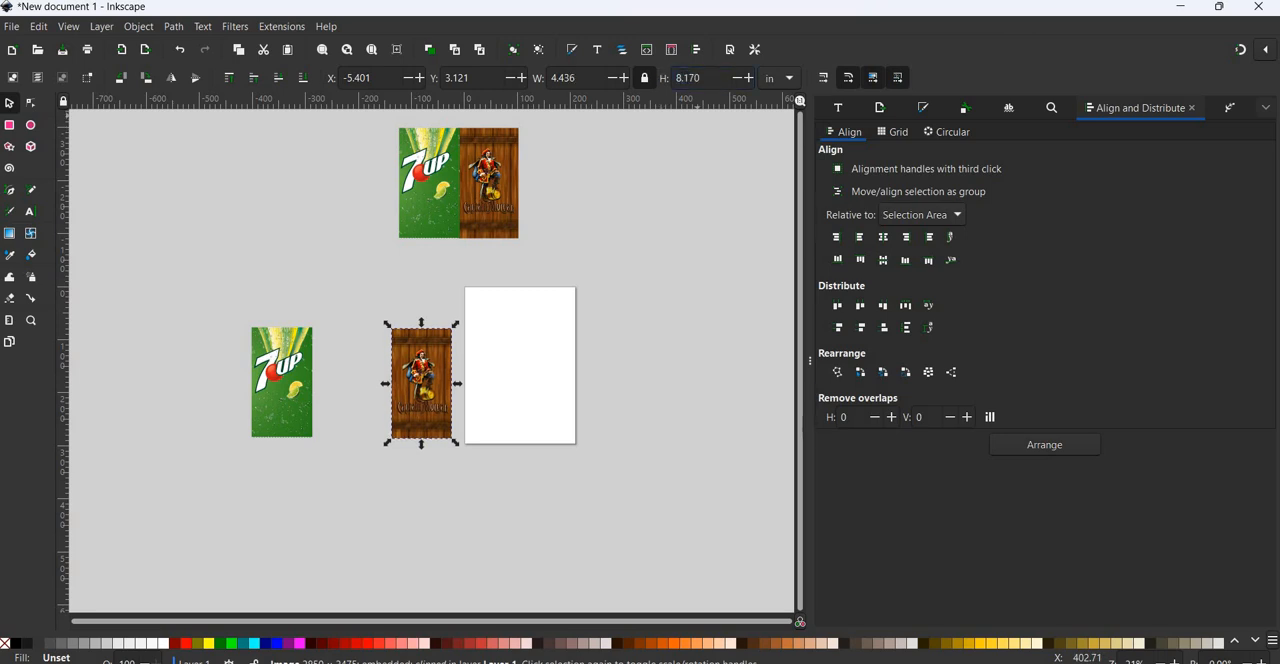
Move the Captain Morgan panel against the right edge of the 7up panel with their tops level, leaving both deselected.
left_click_drag(420, 380, 343, 381)
left_click(423, 403)
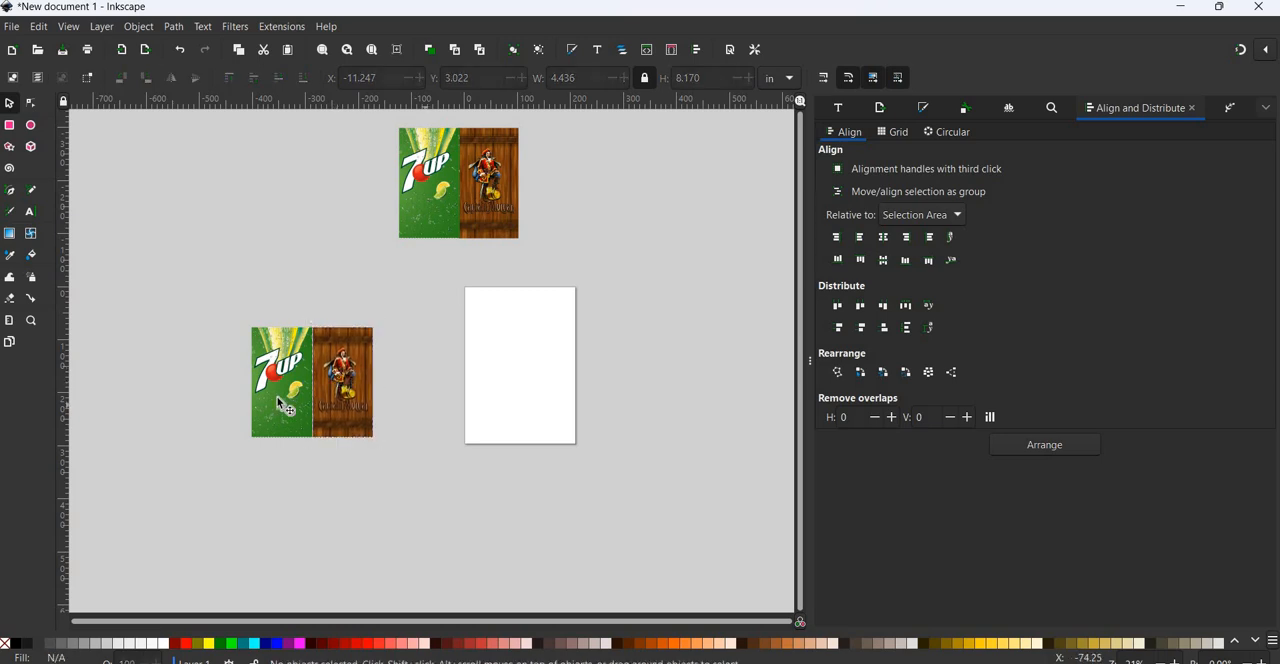
left_click(279, 384)
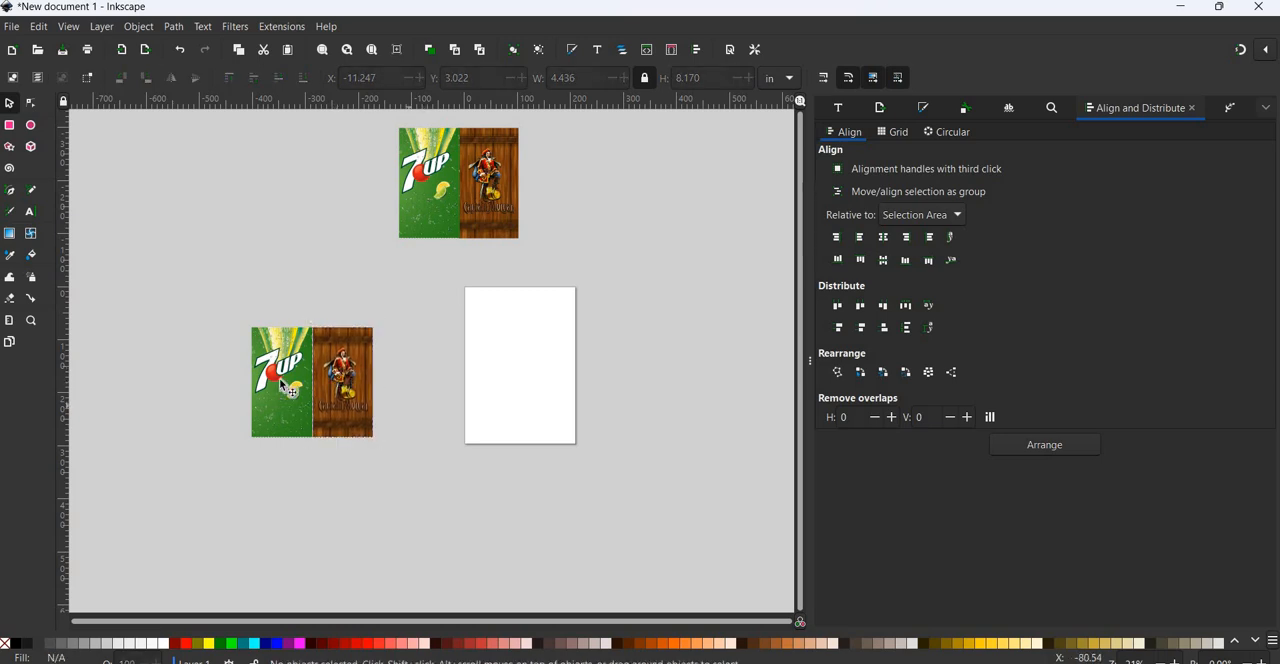
left_click(362, 453)
Close the gap at the seam by shifting the Captain Morgan panel left to X -11.347 in.
scroll(362, 453, "up", 2)
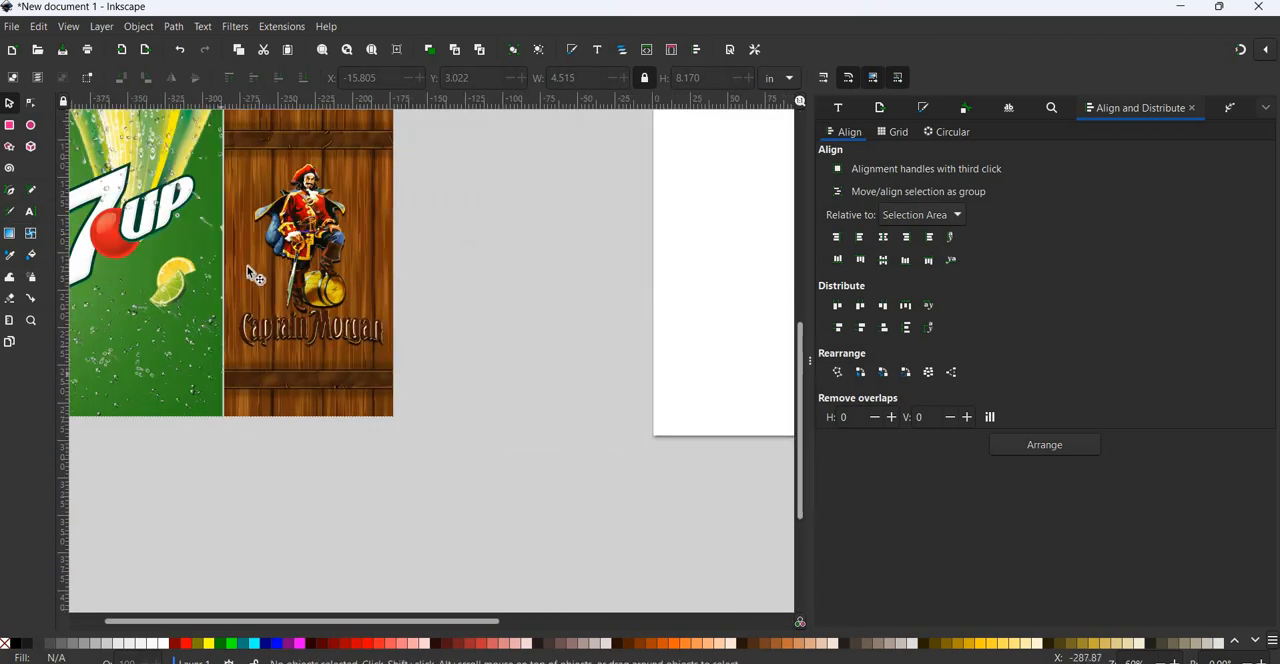
key("Tab")
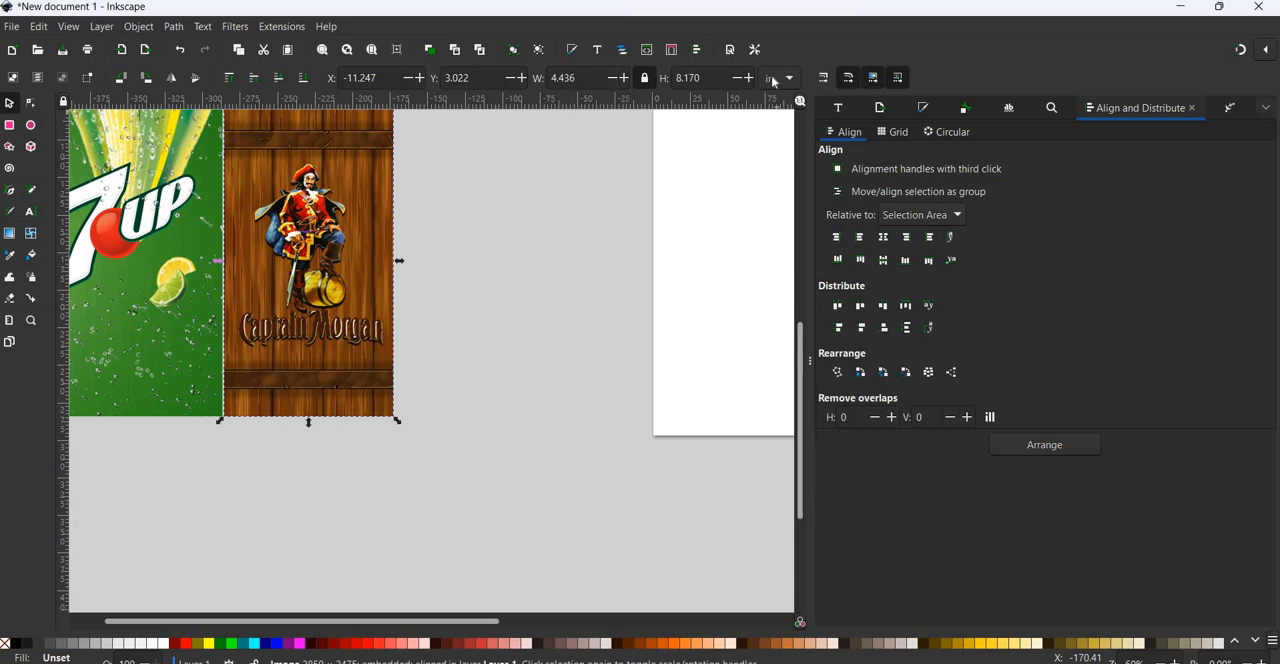
left_click(409, 78)
left_click(396, 420)
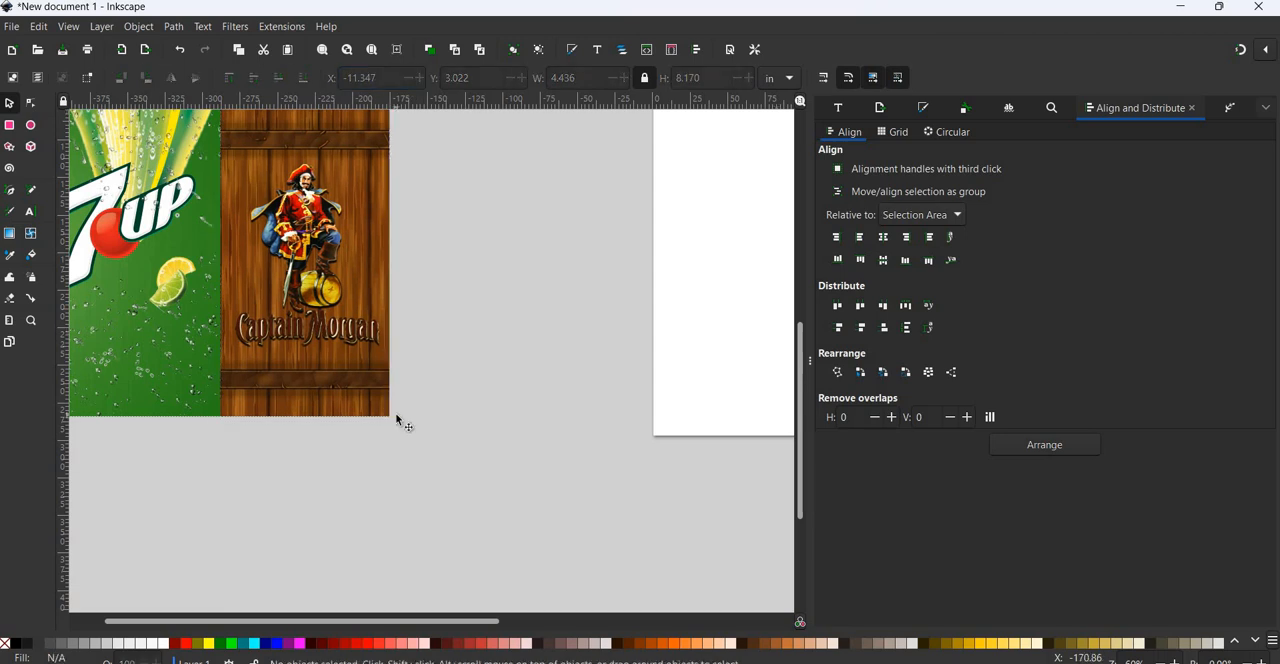
Select both the 7up and Captain Morgan panels and group them.
scroll(398, 421, "left", 2)
scroll(400, 422, "up", 2)
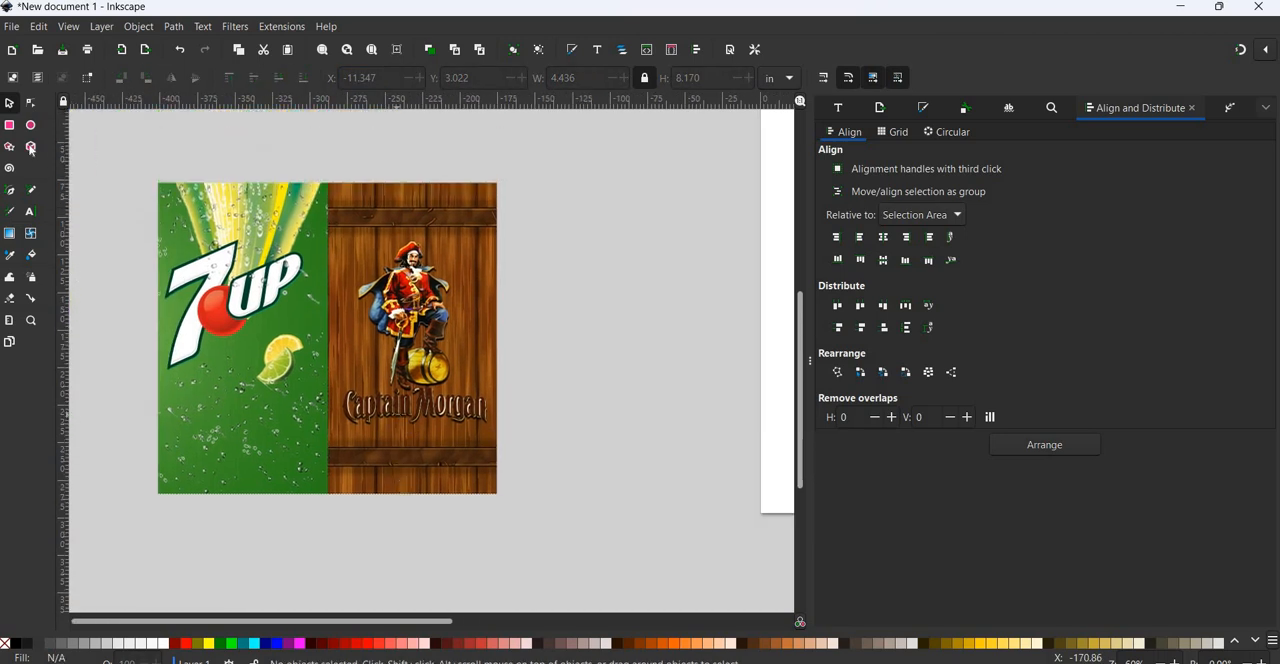
left_click_drag(122, 133, 566, 572)
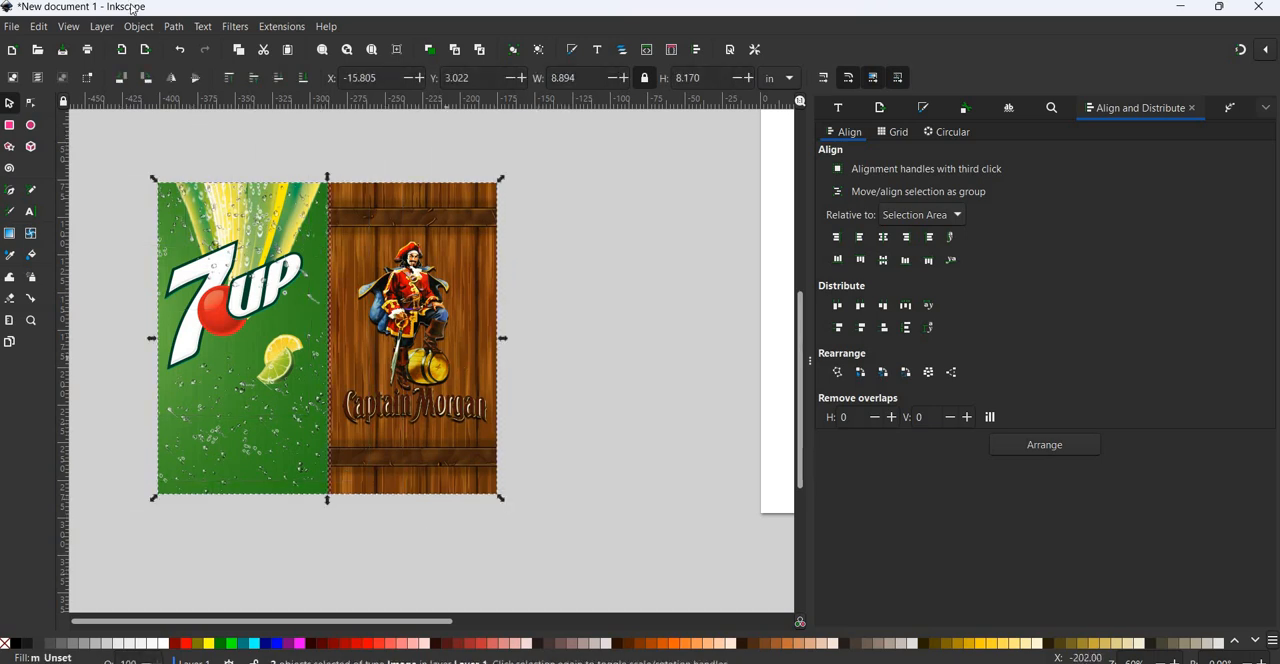
left_click(139, 28)
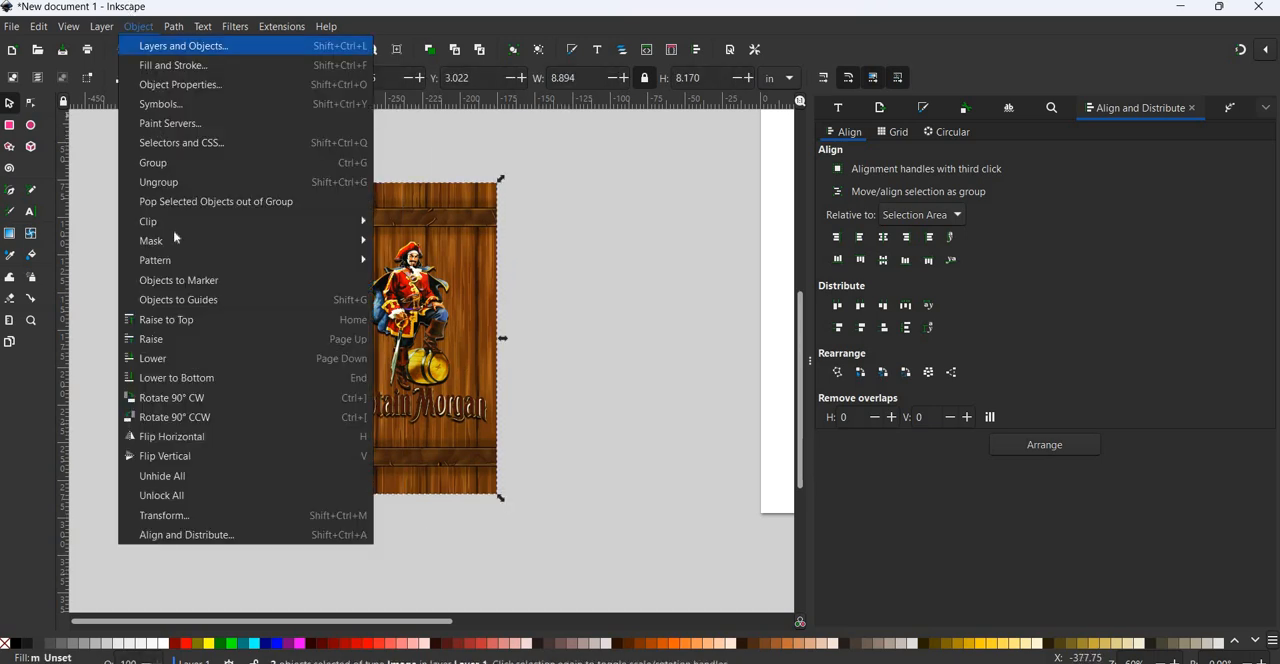
left_click(172, 166)
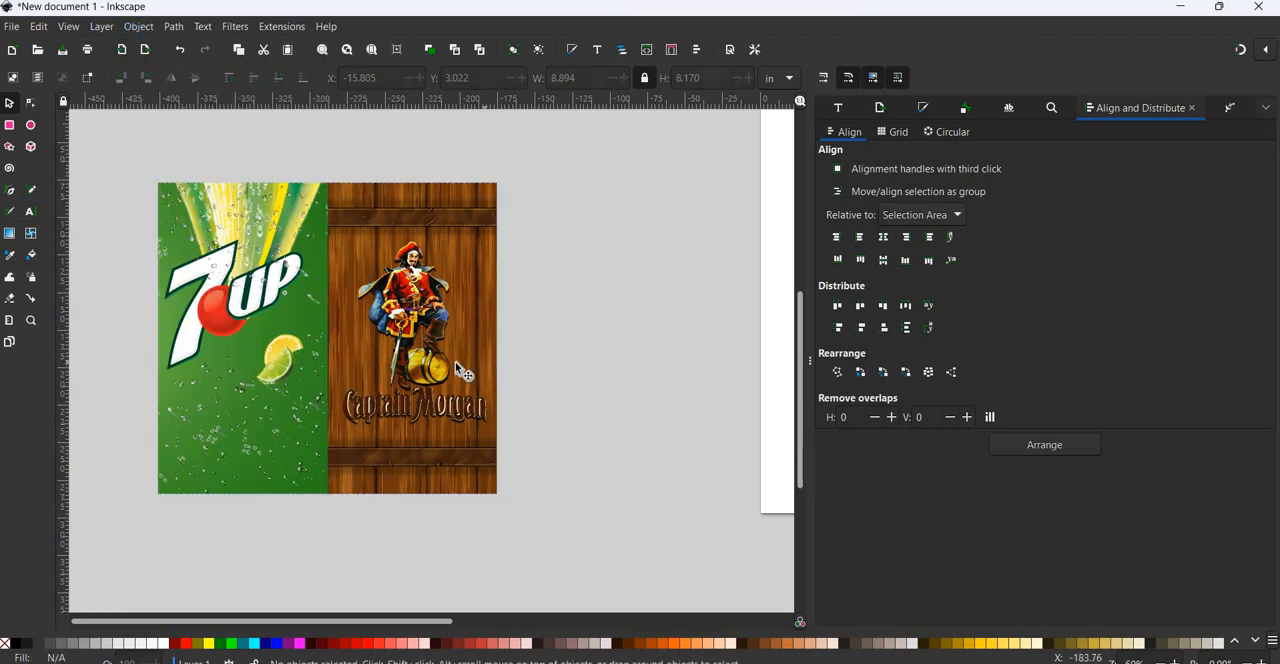
Move the grouped 7up and Captain Morgan design slightly right and upward.
mouse_move(461, 368)
left_mouse_down()
mouse_move(536, 353)
mouse_move(467, 359)
left_mouse_up()
scroll(522, 353, "down", 5, "ctrl")
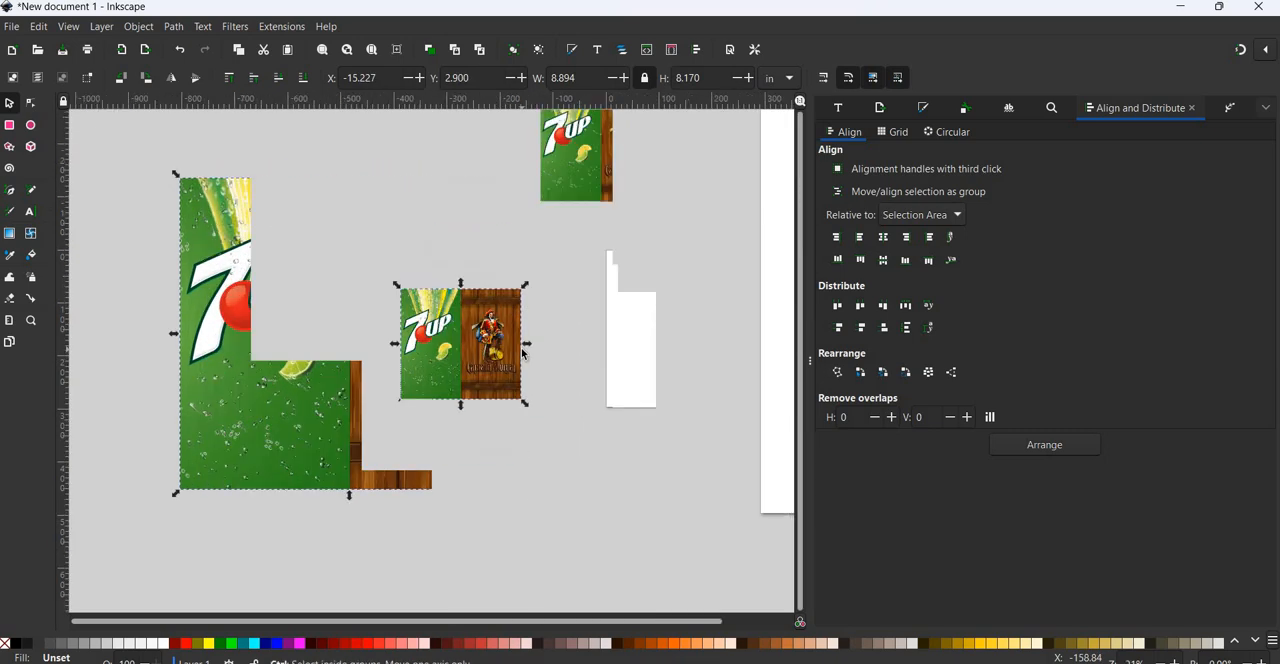
scroll(522, 353, "up", 3, "ctrl")
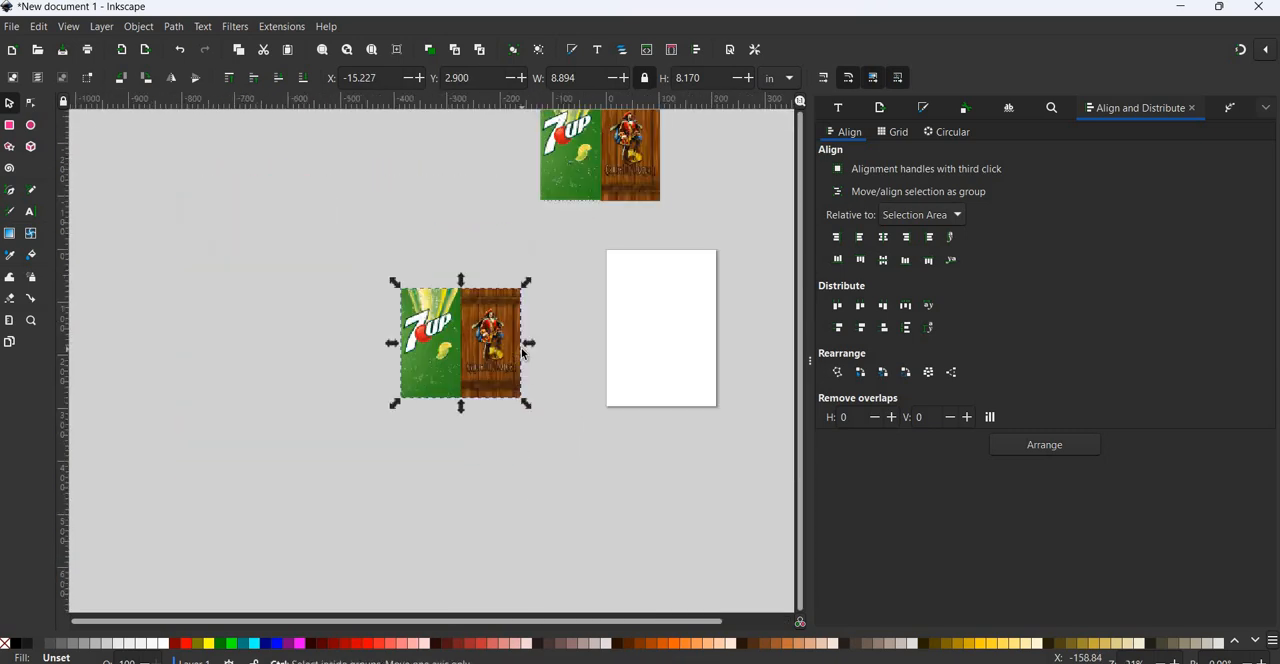
scroll(522, 353, "down", 2)
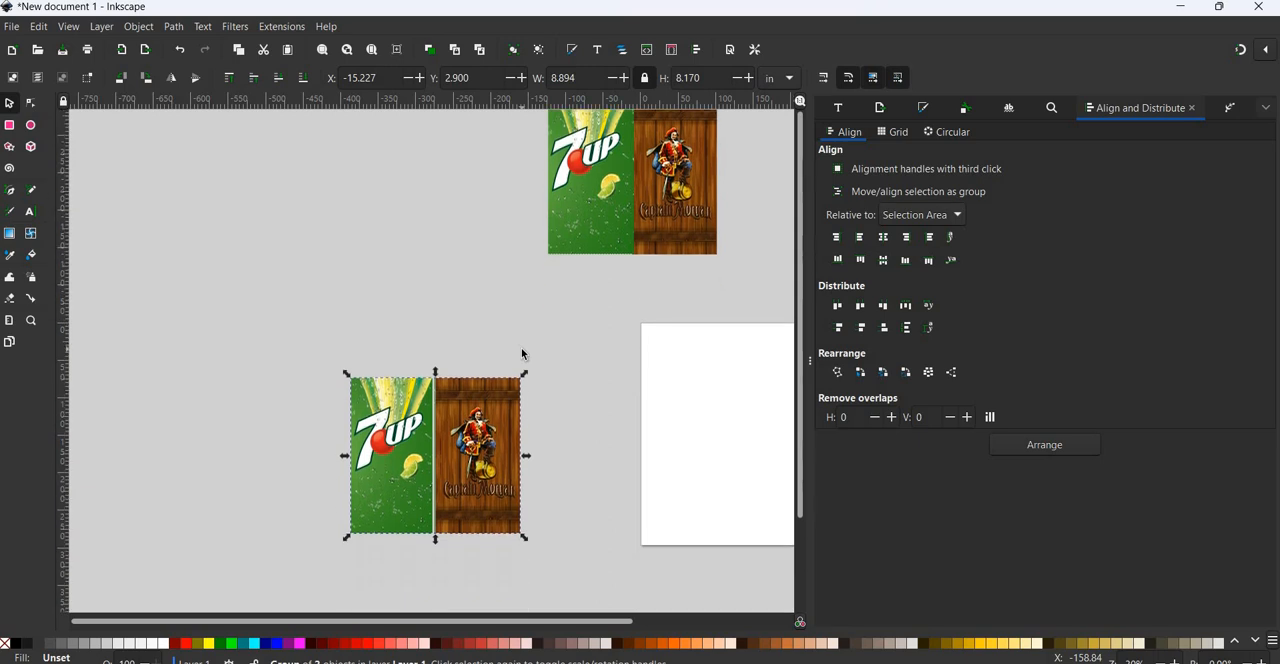
scroll(522, 353, "right", 4)
scroll(522, 353, "left", 1)
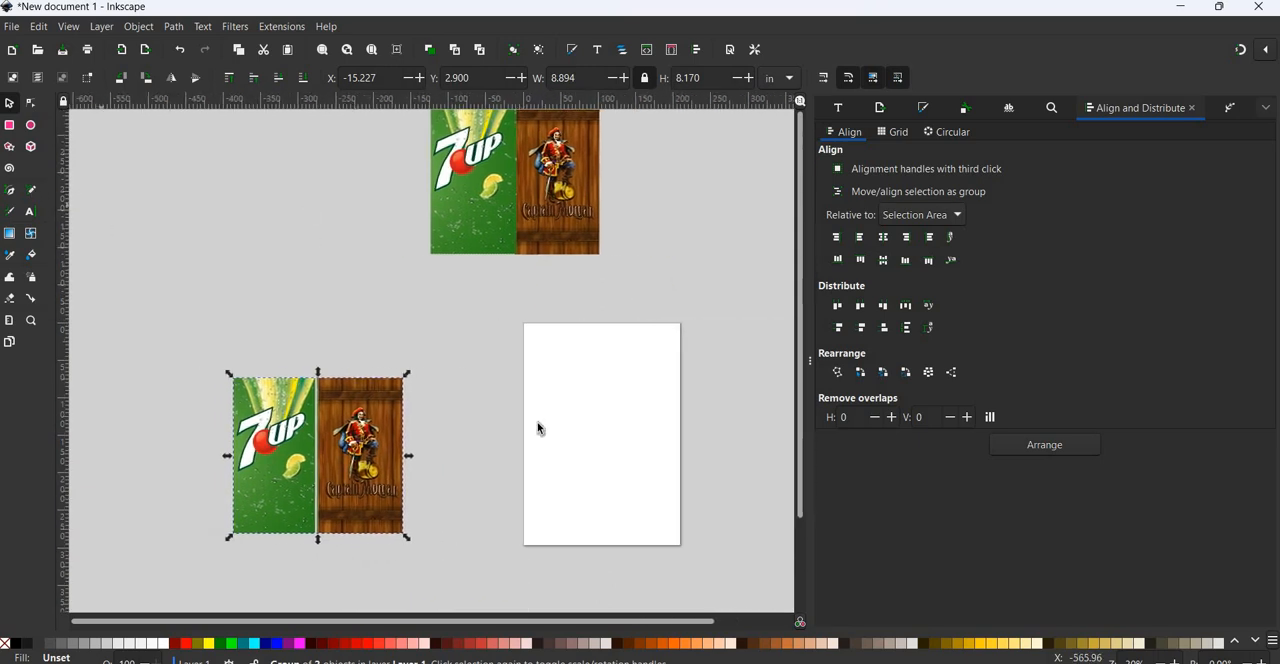
Undo the last move of the grouped design and leave it deselected.
left_click(294, 220)
left_click(335, 440)
left_click(181, 49)
left_click(508, 563)
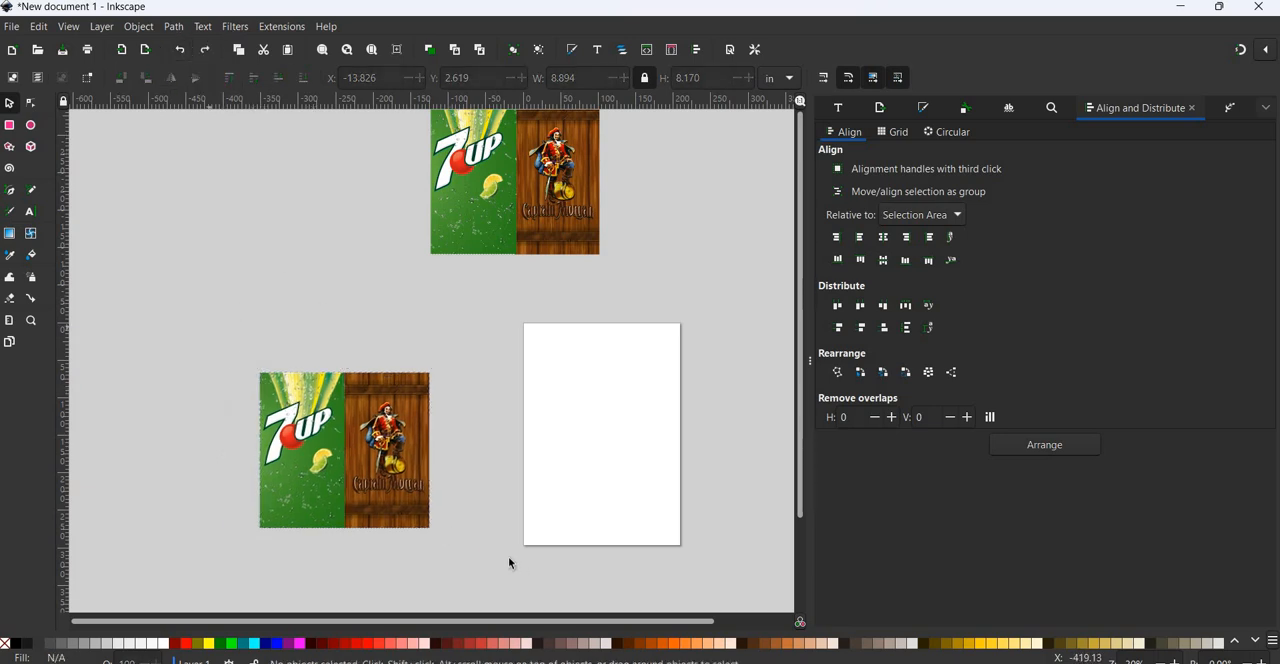
Select the combined 7up and Captain Morgan design and apply Group to it again.
left_click(332, 436)
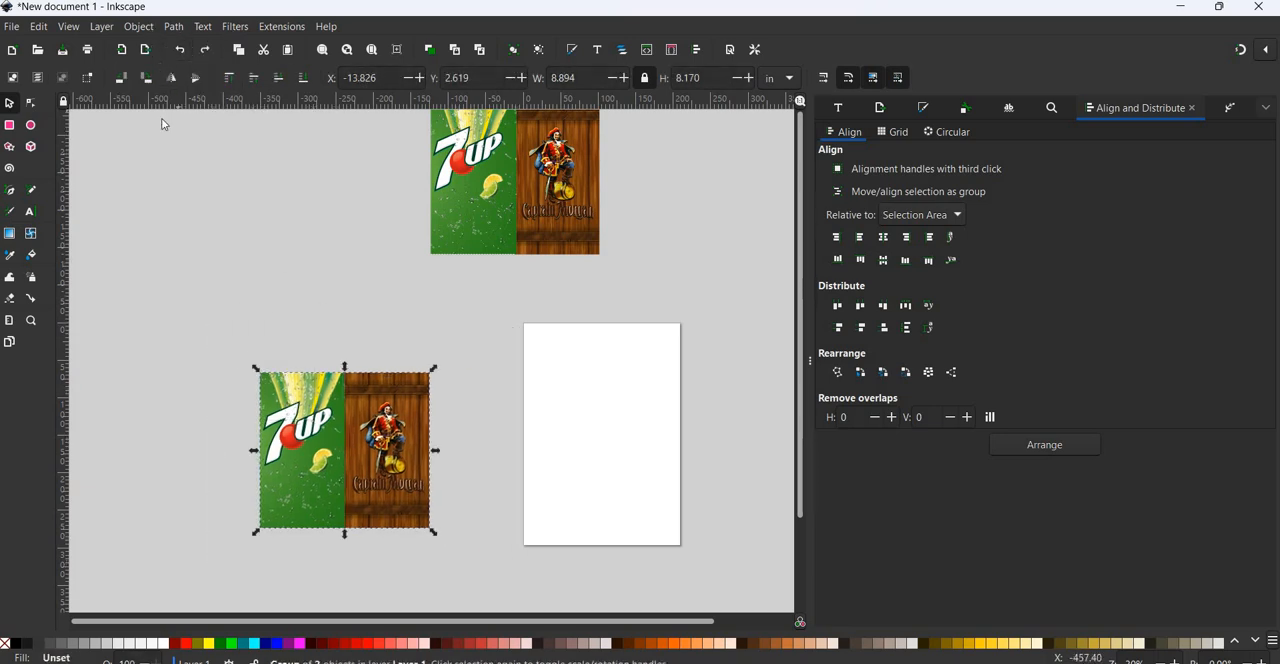
left_click(138, 26)
left_click(167, 164)
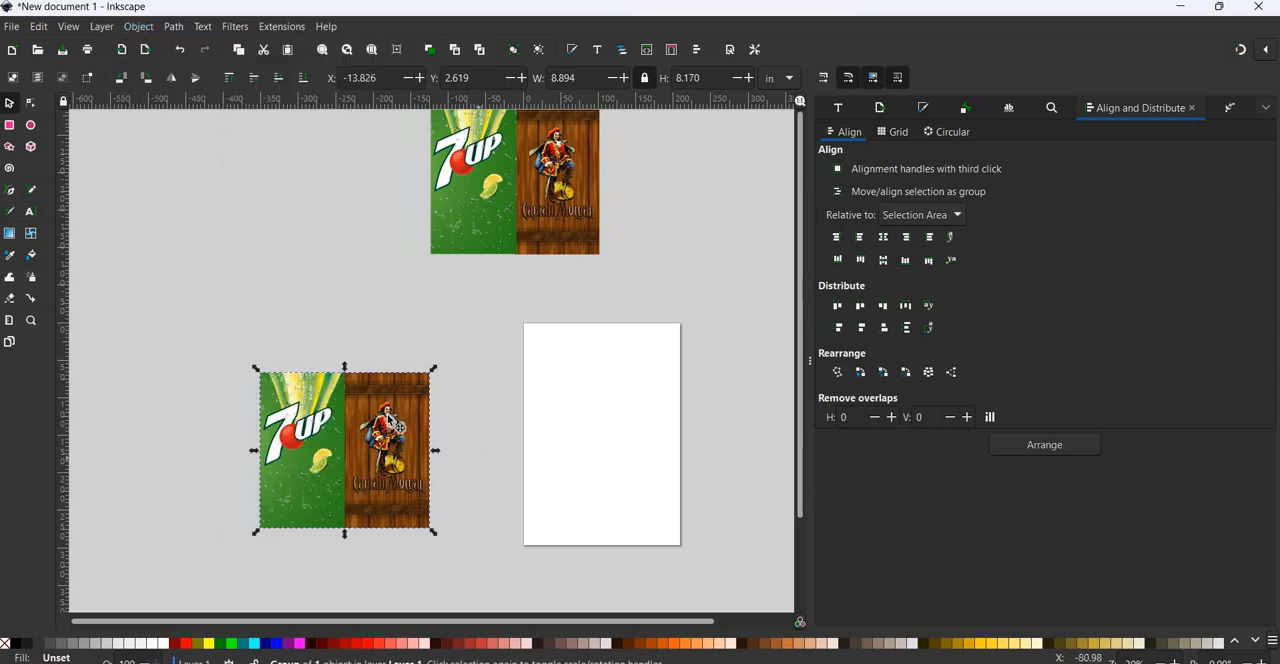
Reposition the two 7up and Captain Morgan designs, one just above the page and the other up and further left of it.
left_click(443, 228)
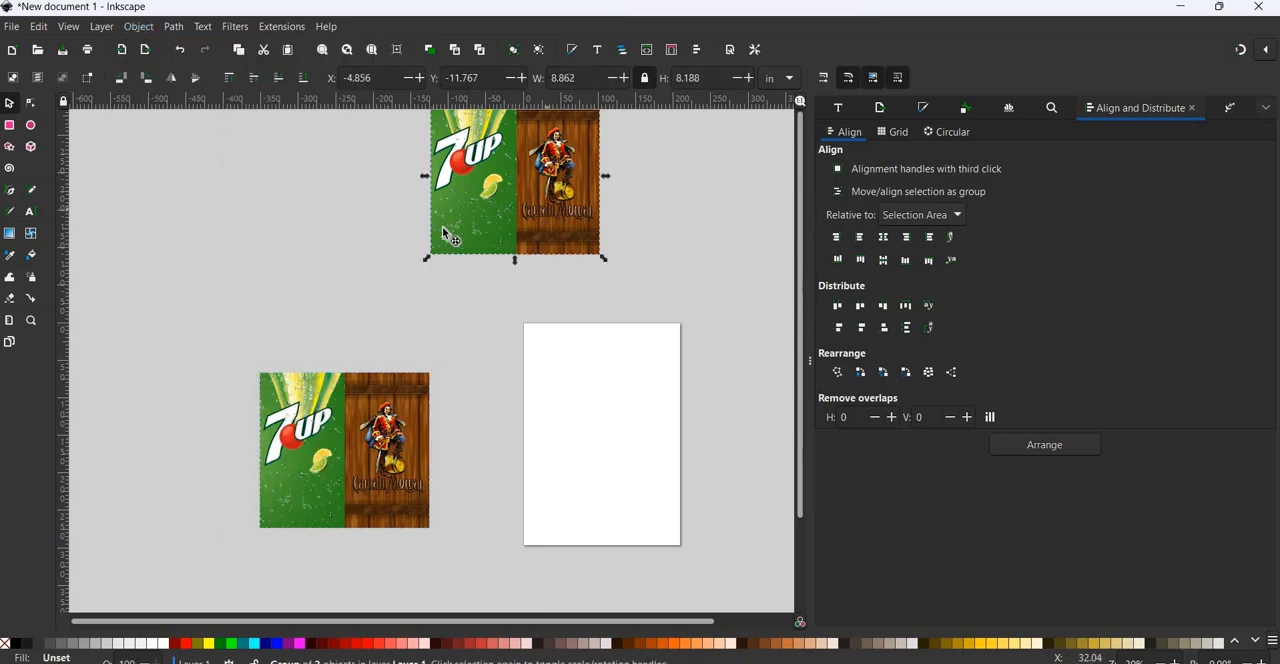
left_click_drag(544, 239, 486, 255)
left_click_drag(645, 265, 540, 260)
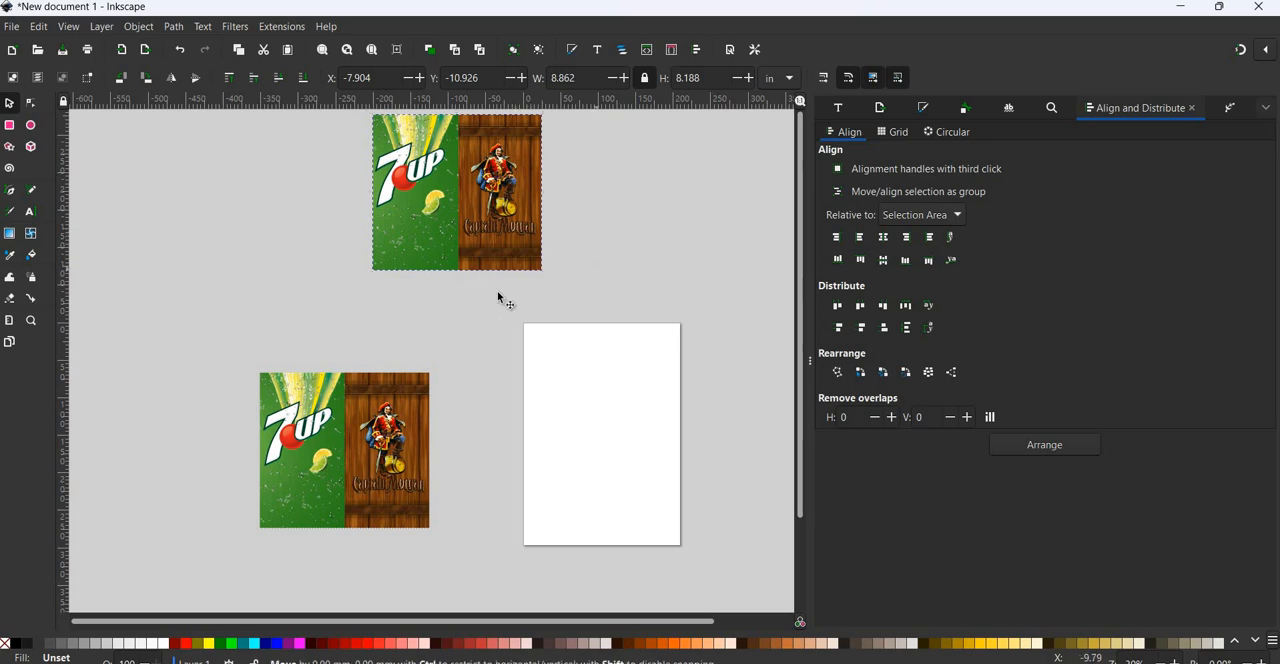
left_click_drag(380, 373, 323, 299)
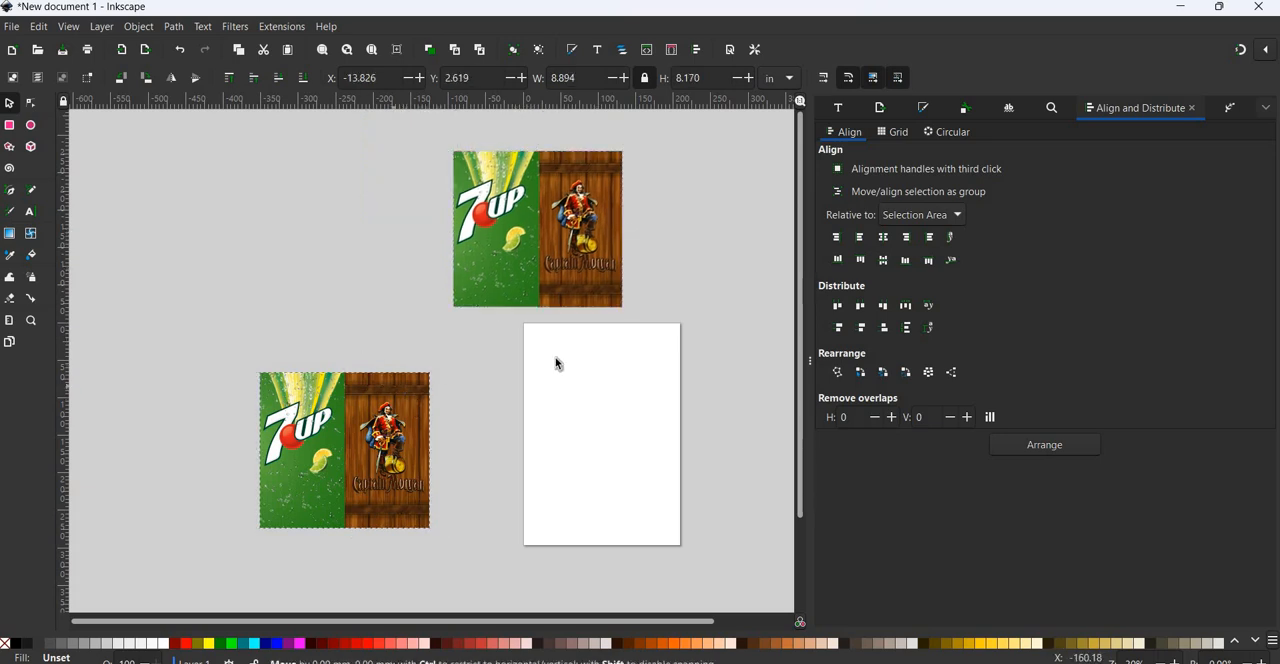
Select the combined design above the page and open its export settings.
left_click(577, 182)
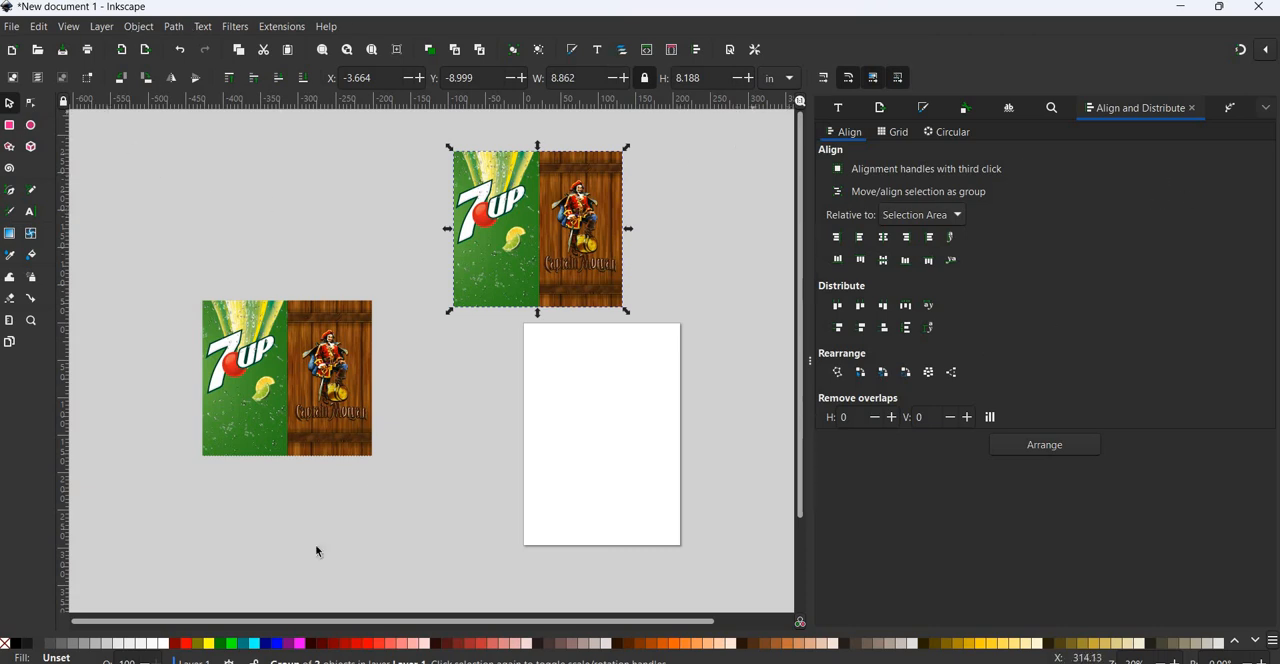
left_click(13, 31)
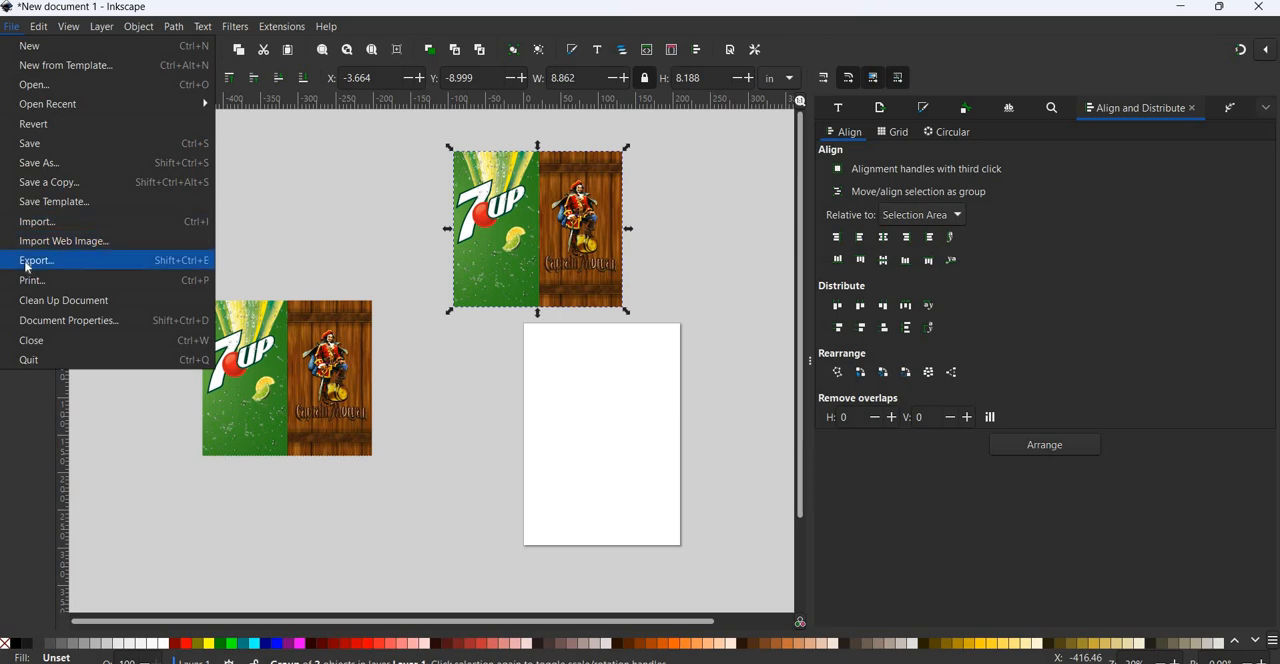
left_click(27, 262)
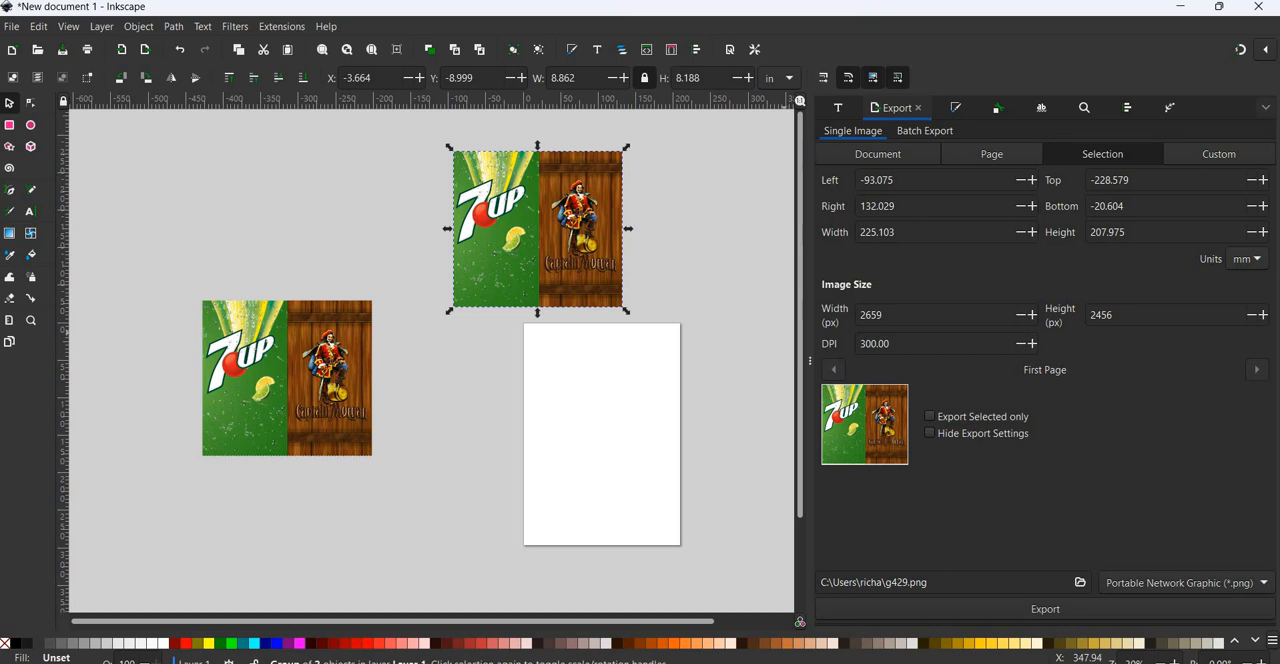
left_click(1080, 583)
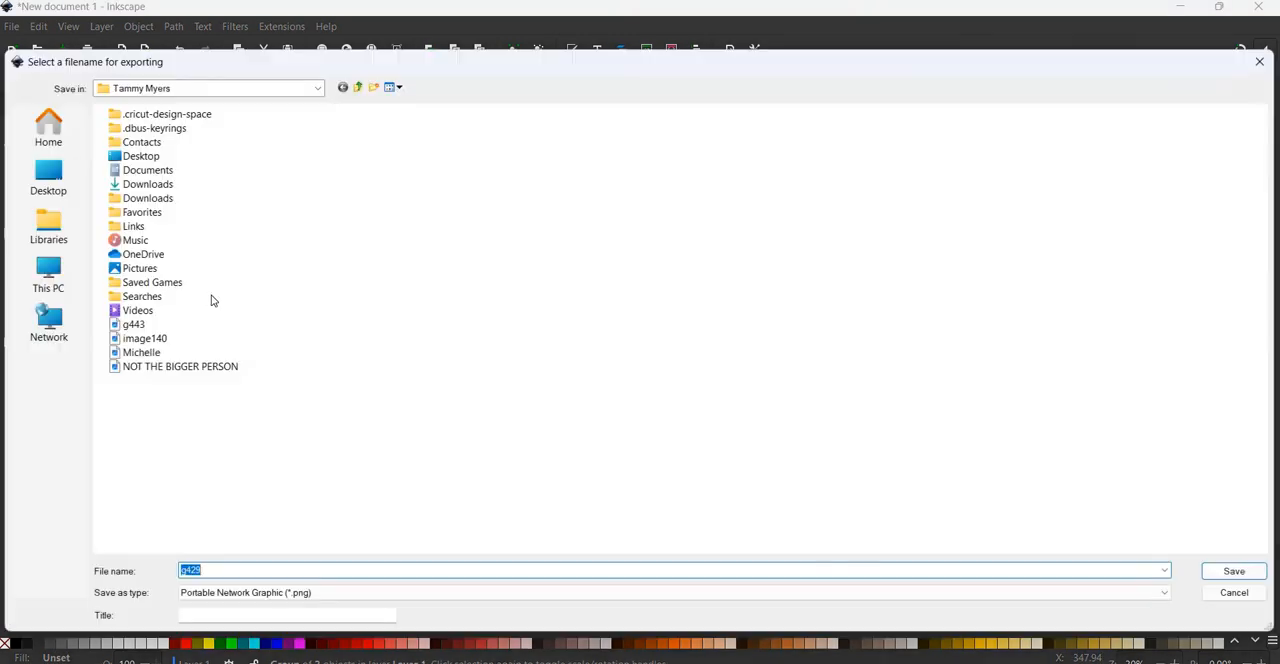
left_click(47, 182)
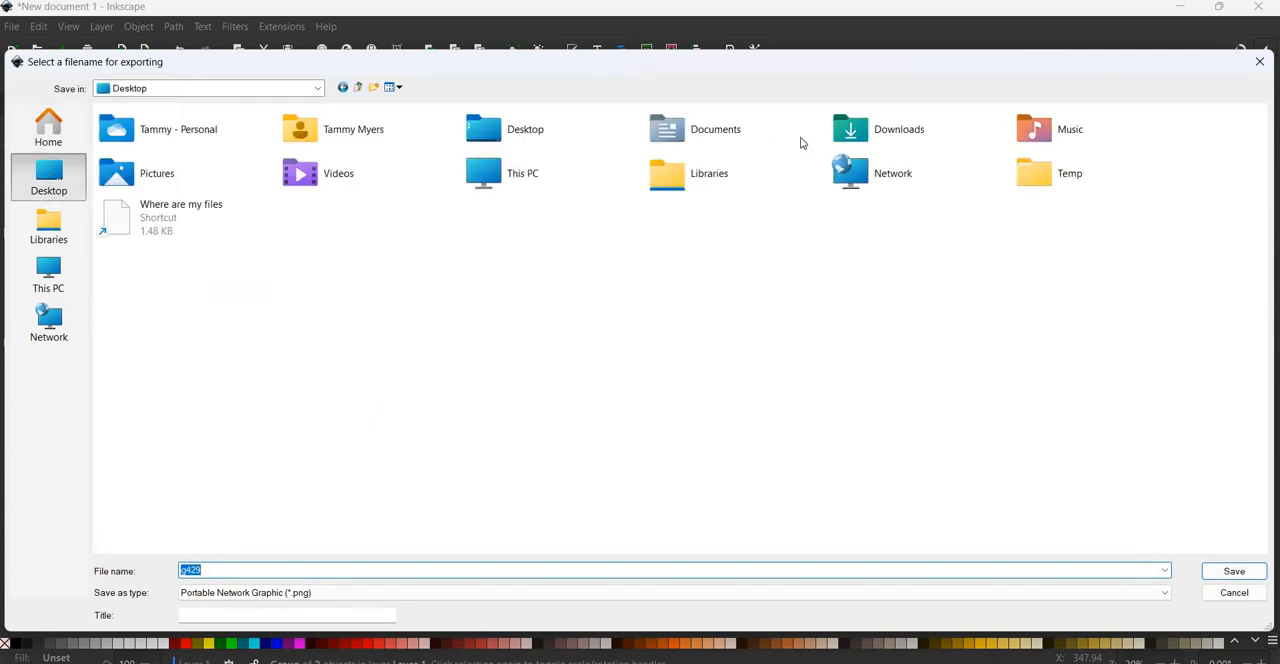
double_click(878, 135)
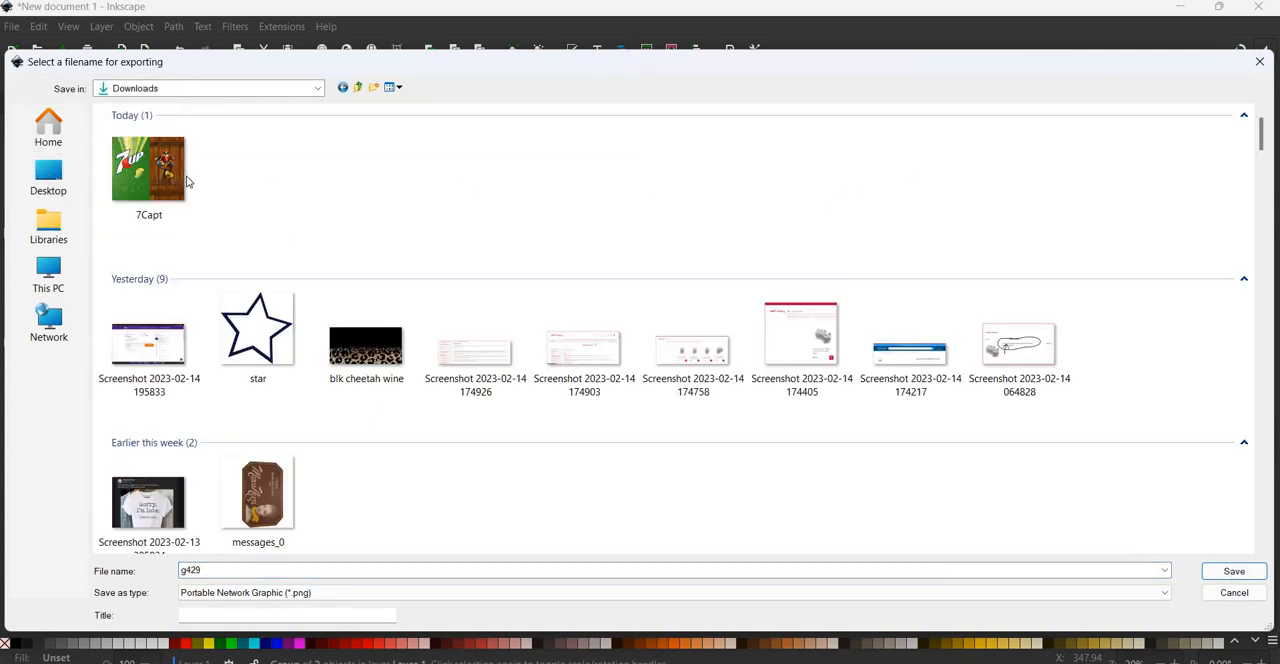
left_click(186, 180)
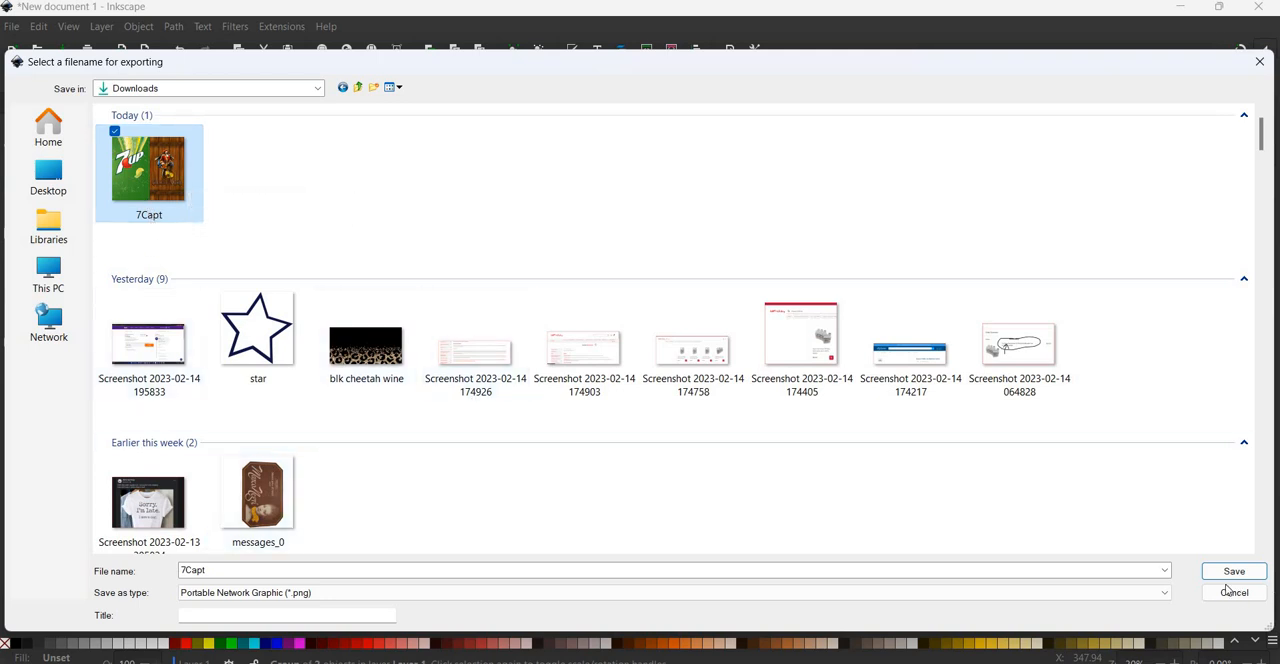
left_click(1261, 63)
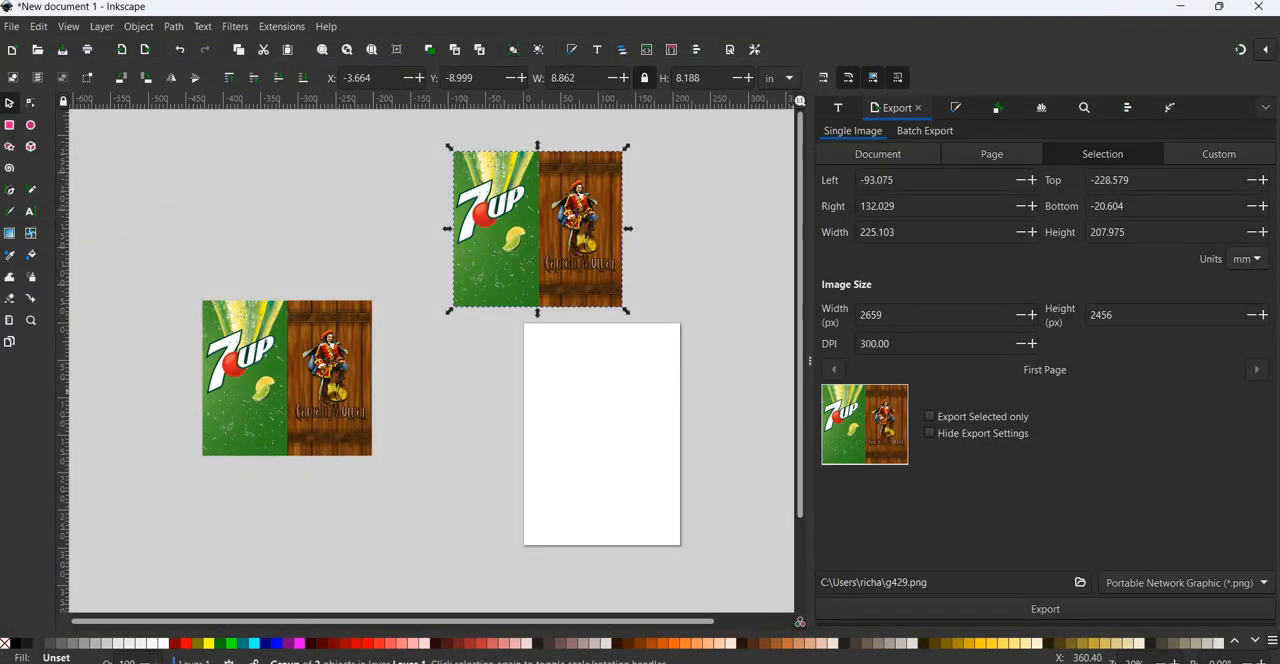
left_click_drag(890, 344, 844, 349)
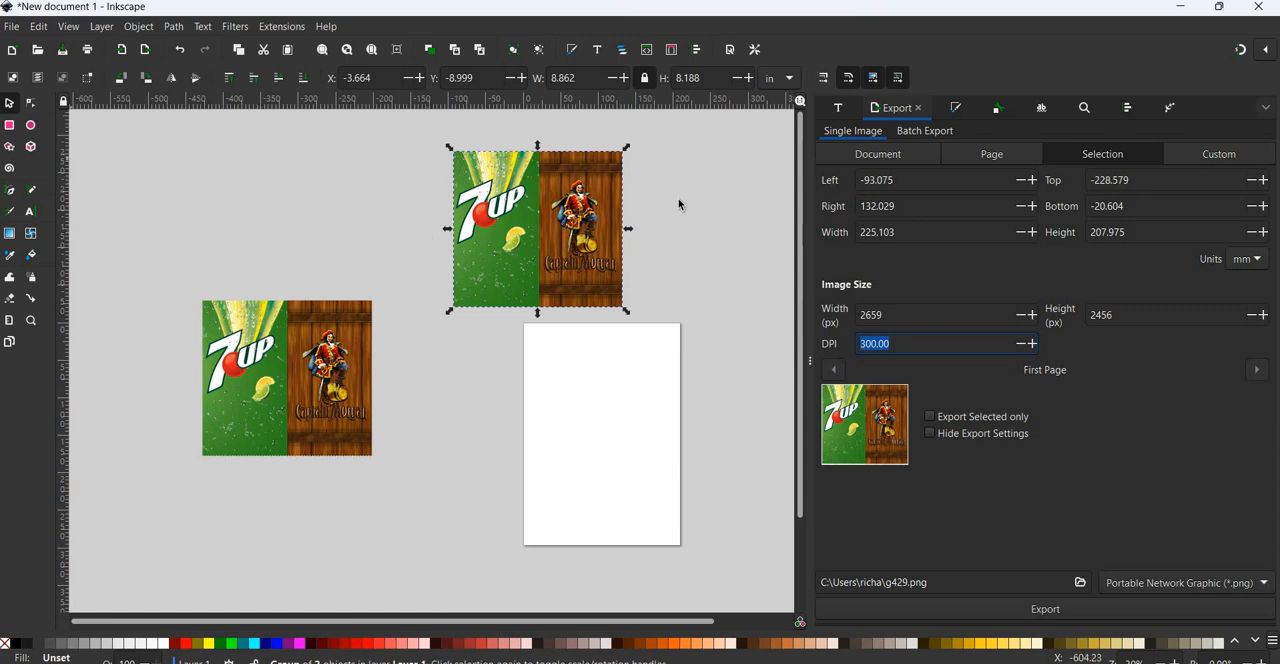
left_click(151, 243)
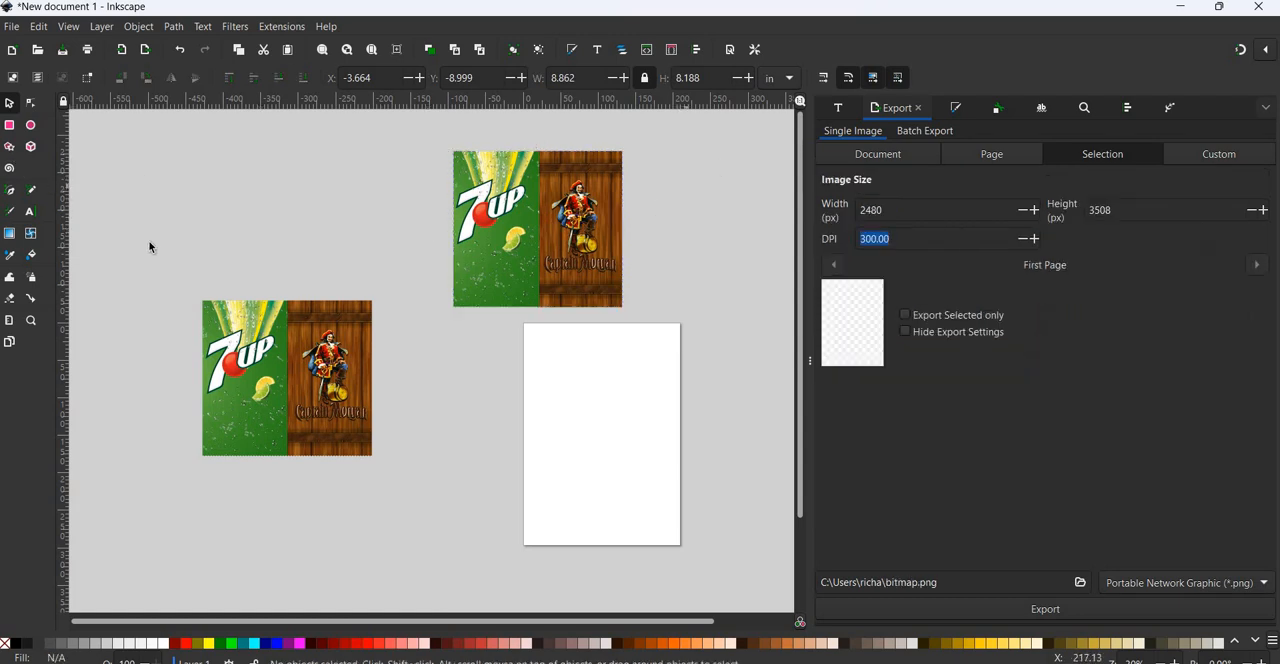
Add the text LUCKY to the canvas beside the page, just below the upper design.
left_click(30, 211)
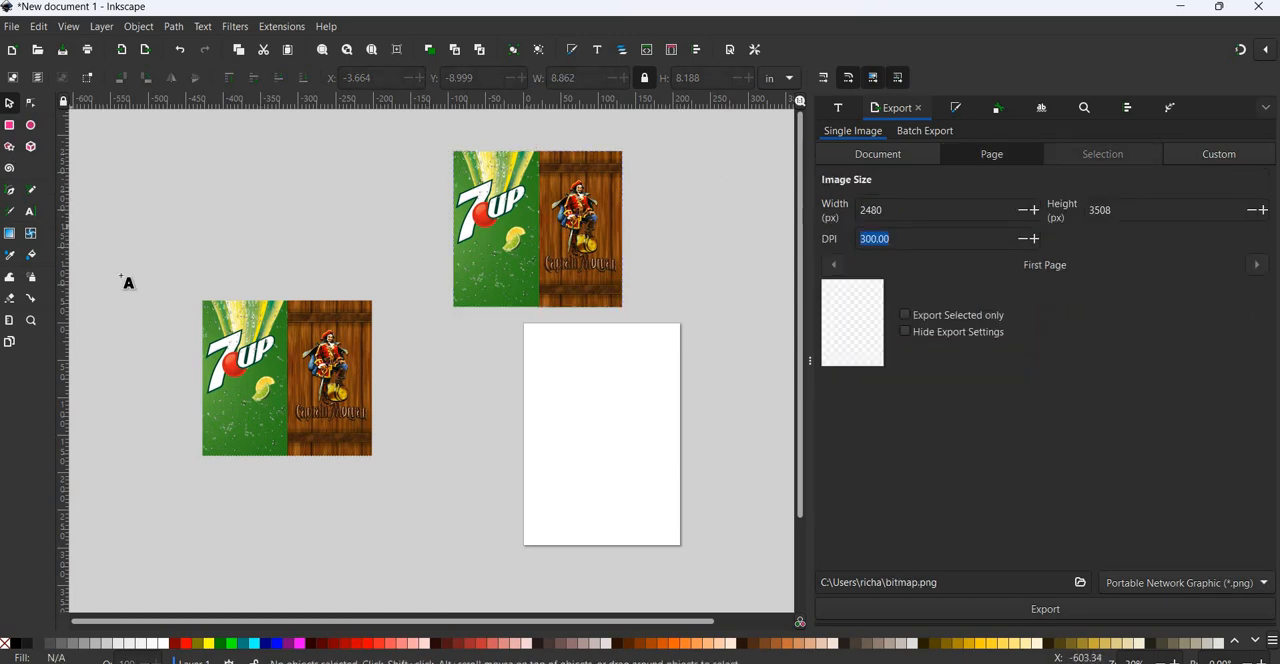
left_click(445, 375)
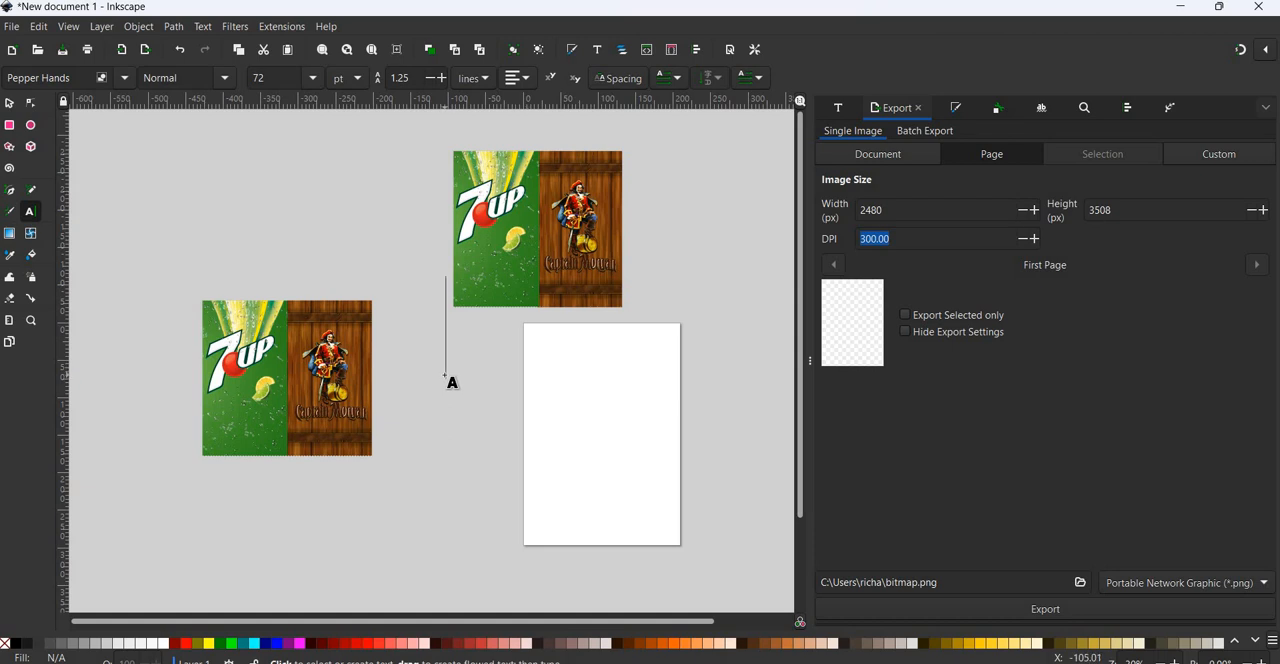
type("LUCKY")
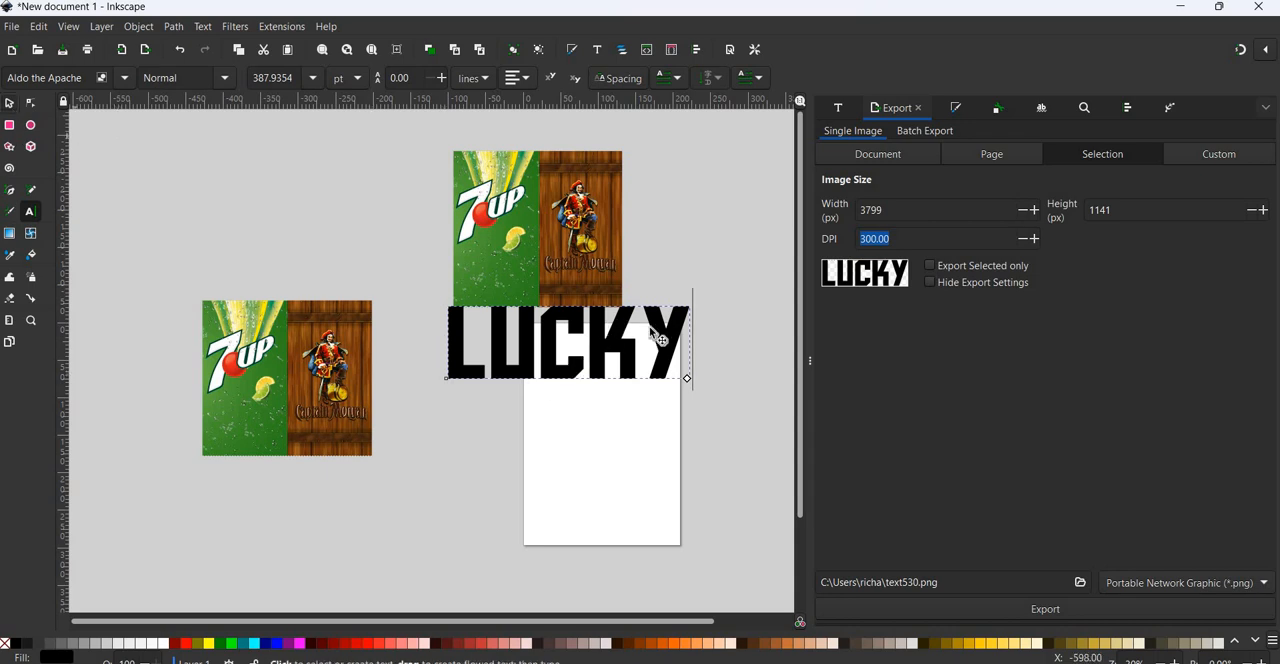
Select the LUCKY text and set its width to 7.5 in with the proportions locked.
key("F1")
left_click(621, 310)
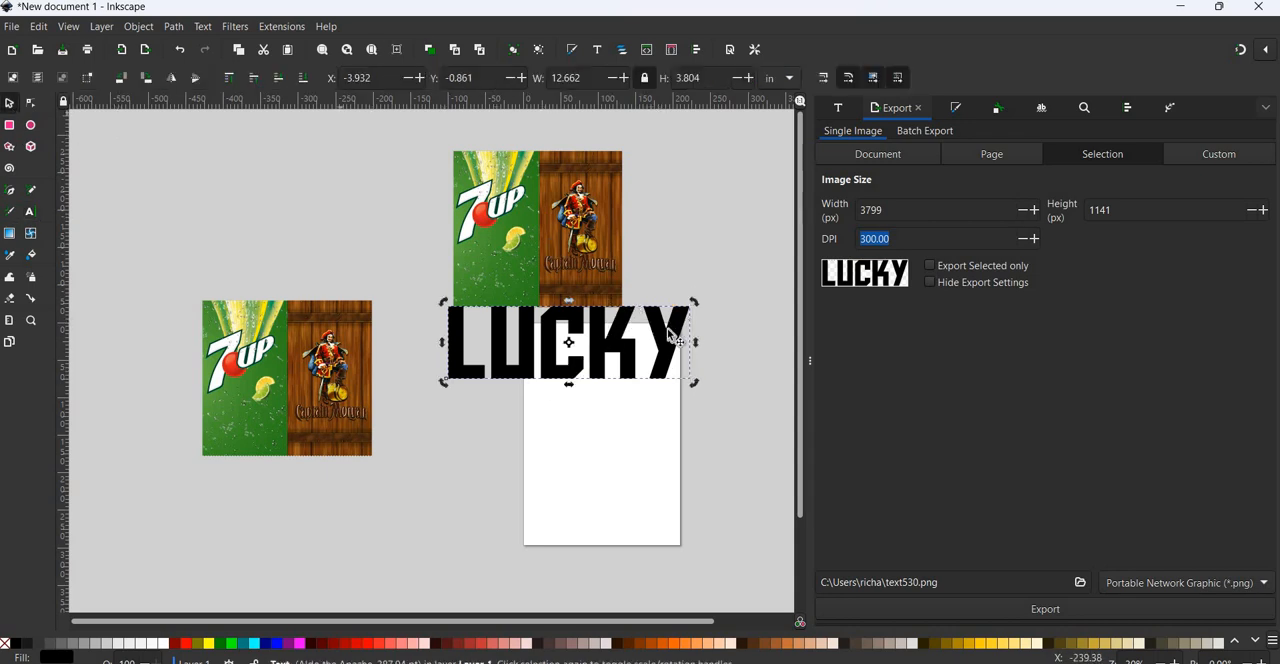
left_click(656, 322)
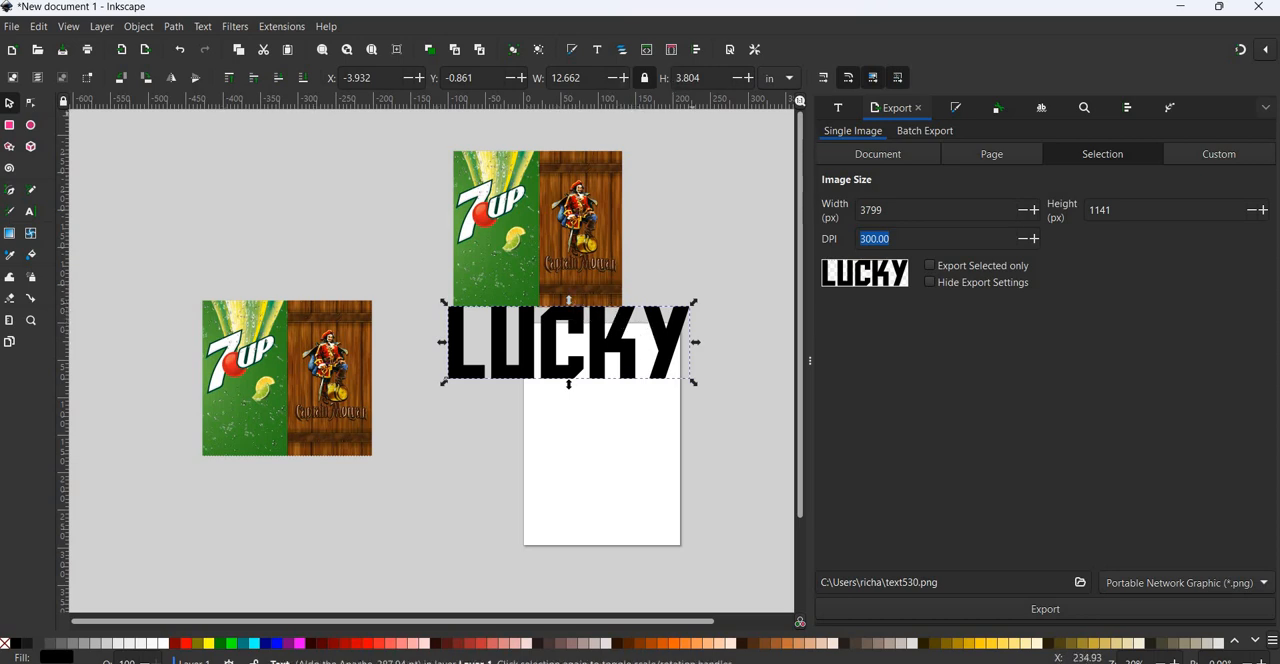
left_click_drag(584, 78, 512, 85)
type("7.5")
key("Return")
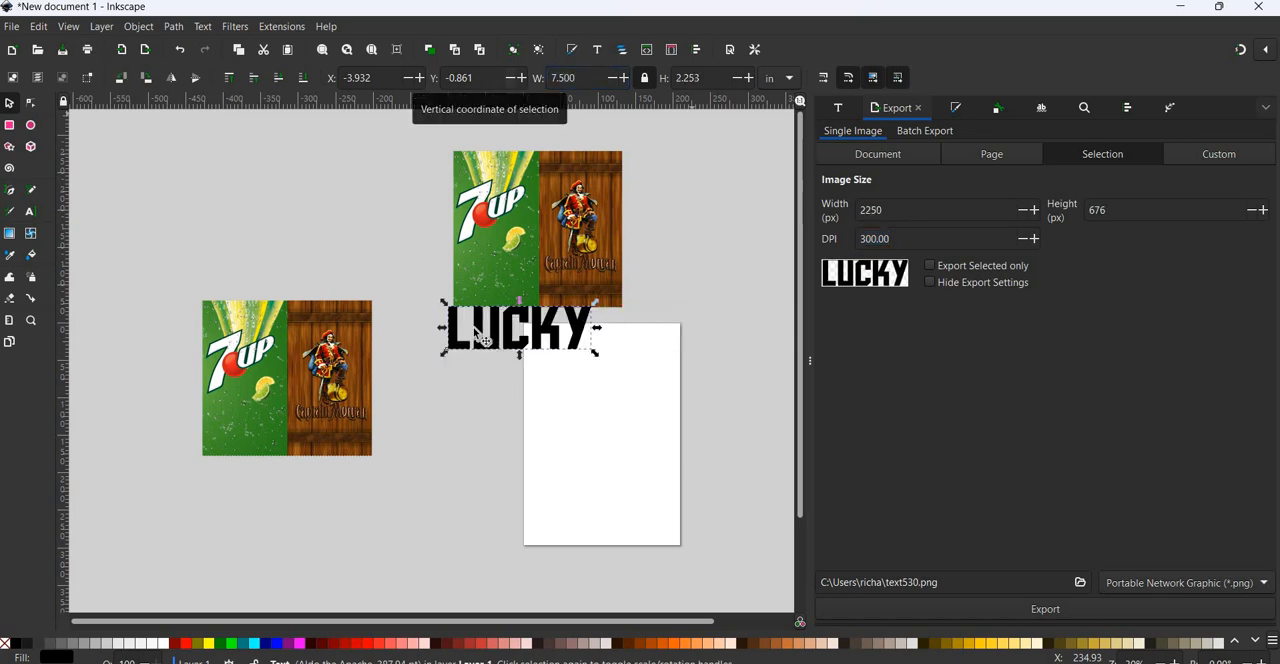
Move the LUCKY text onto the upper design, rotate it 90° counter-clockwise and place it over the seam between the two halves.
left_click_drag(557, 336, 596, 246)
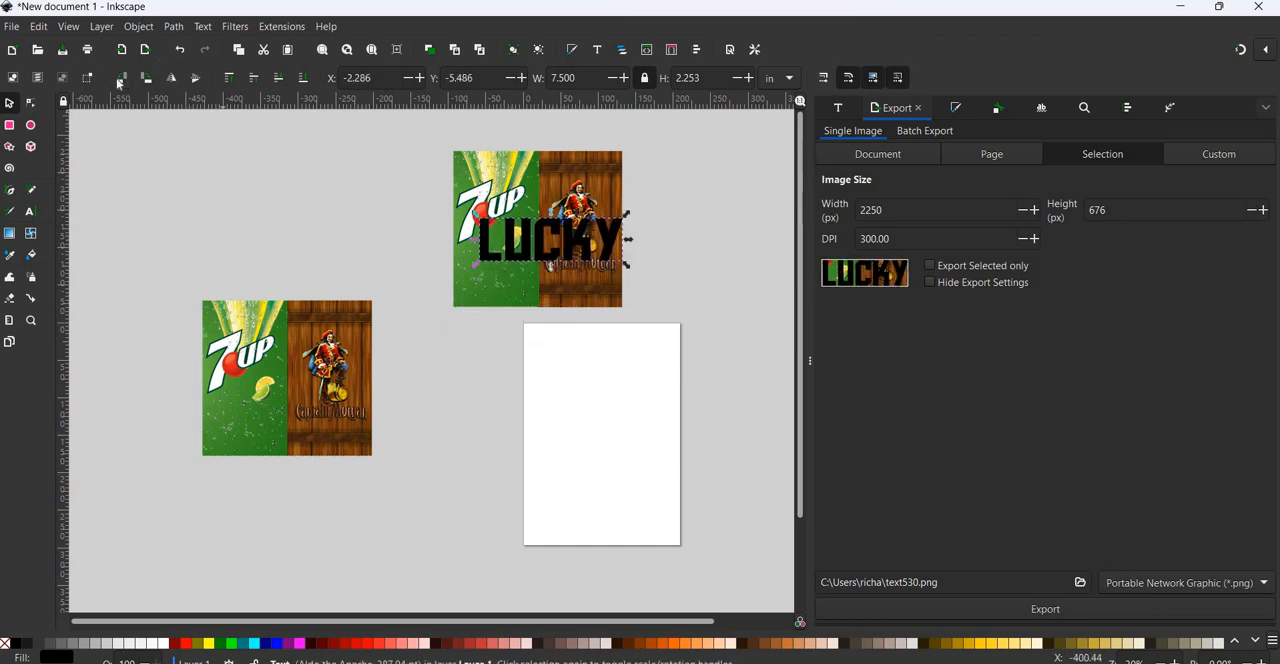
left_click(121, 79)
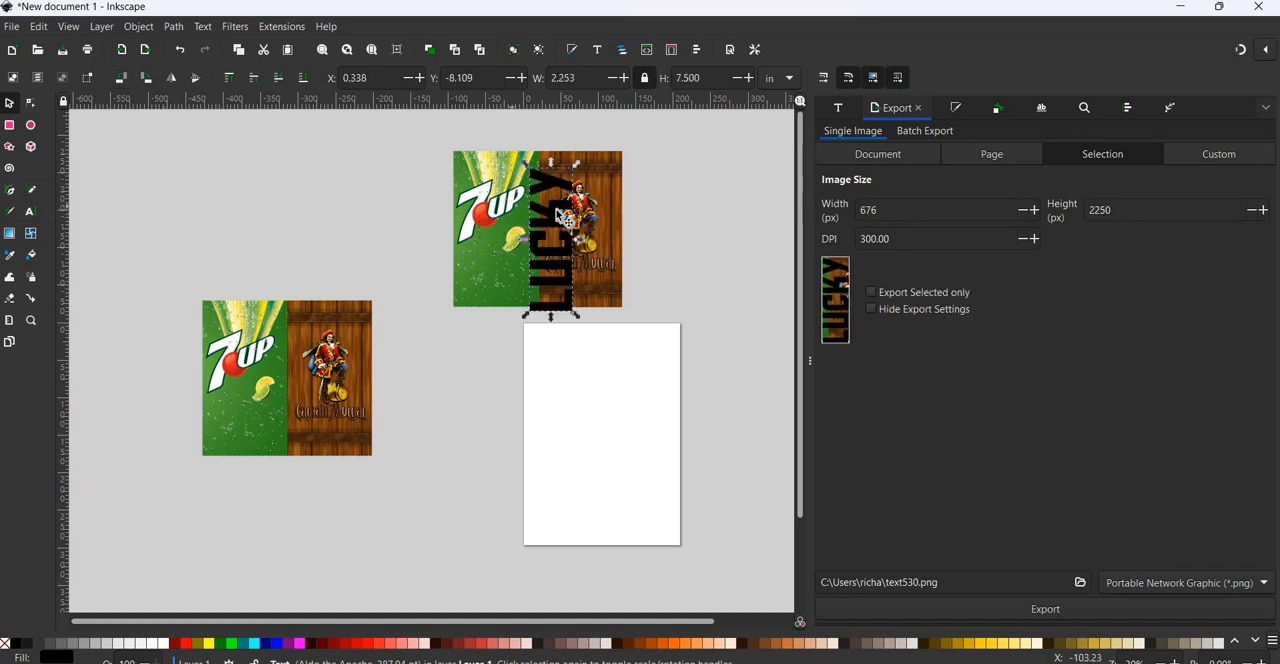
left_click_drag(550, 204, 557, 263)
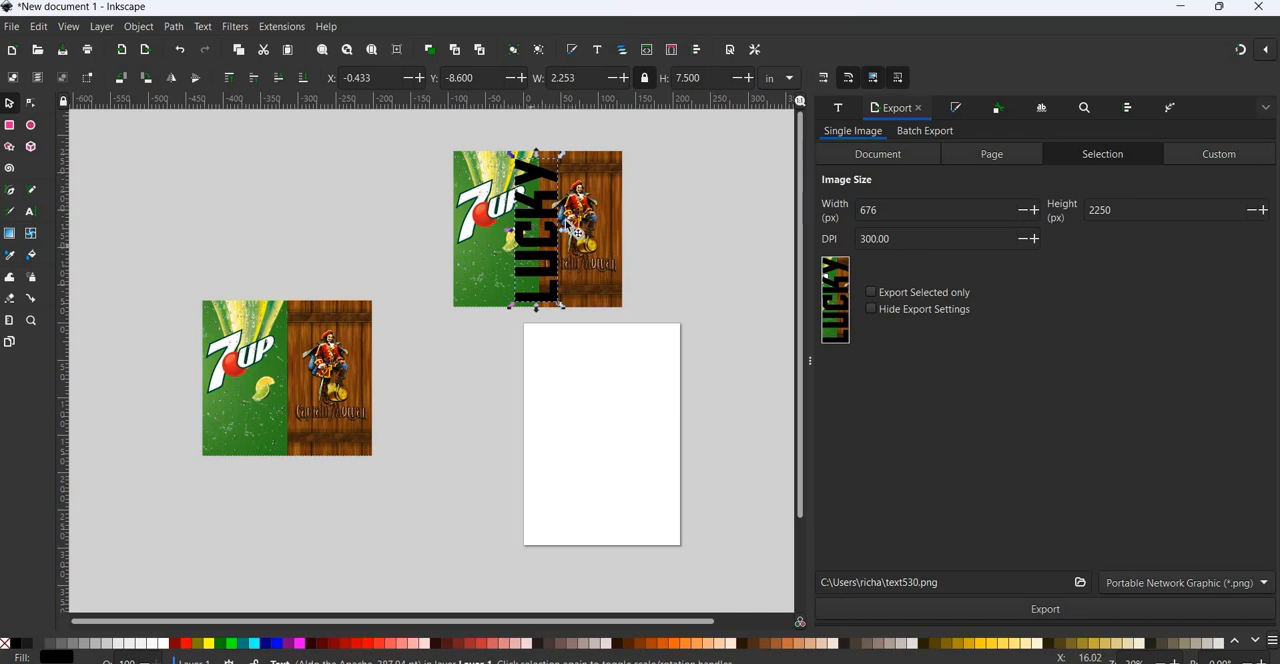
Select the LUCKY text together with the upper design, center them on the horizontal axis and deselect.
left_click_drag(546, 201, 713, 351)
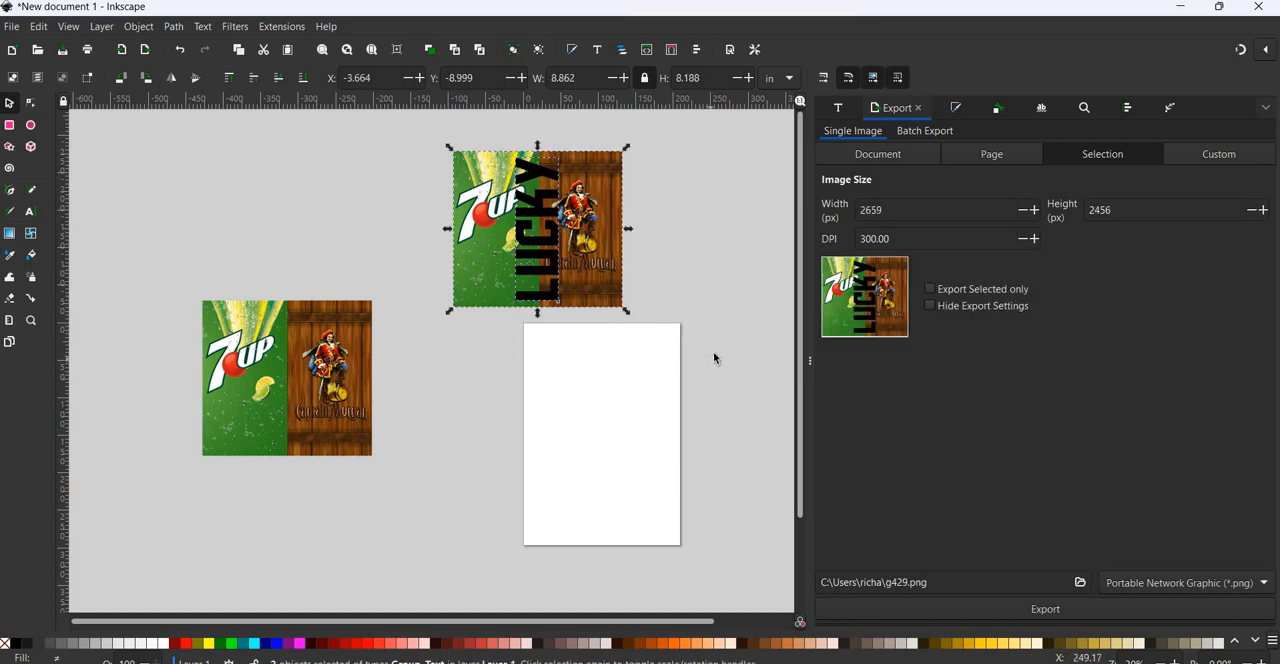
left_click(140, 27)
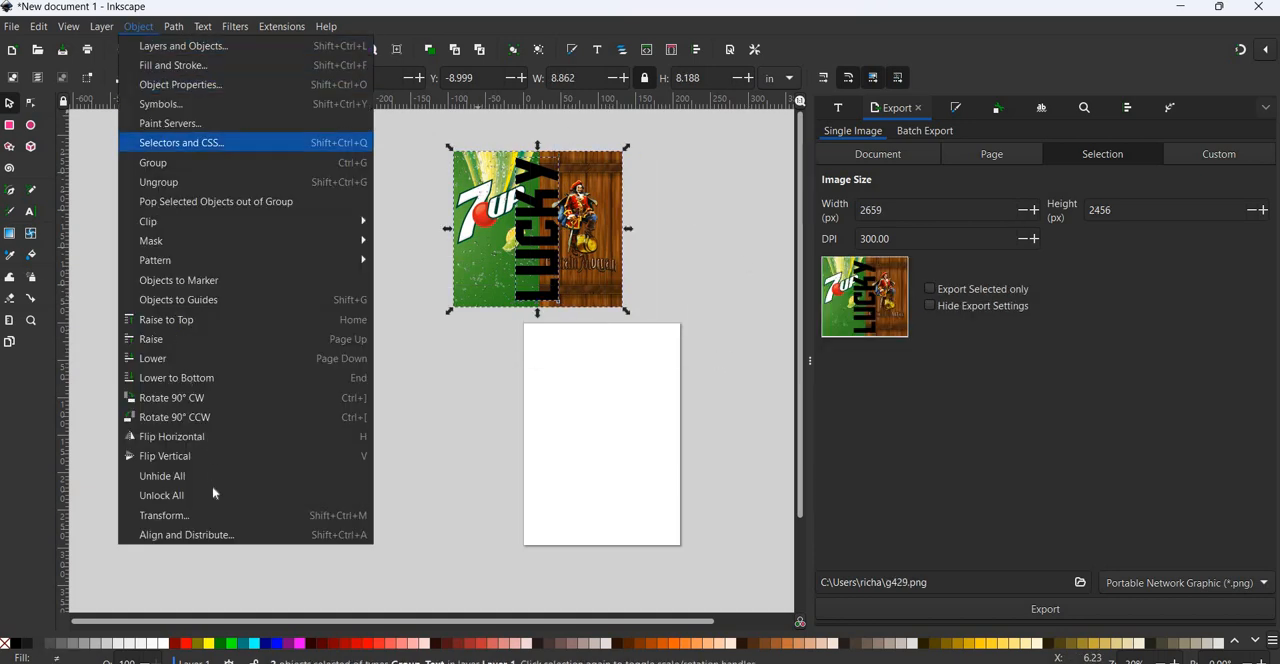
left_click(217, 535)
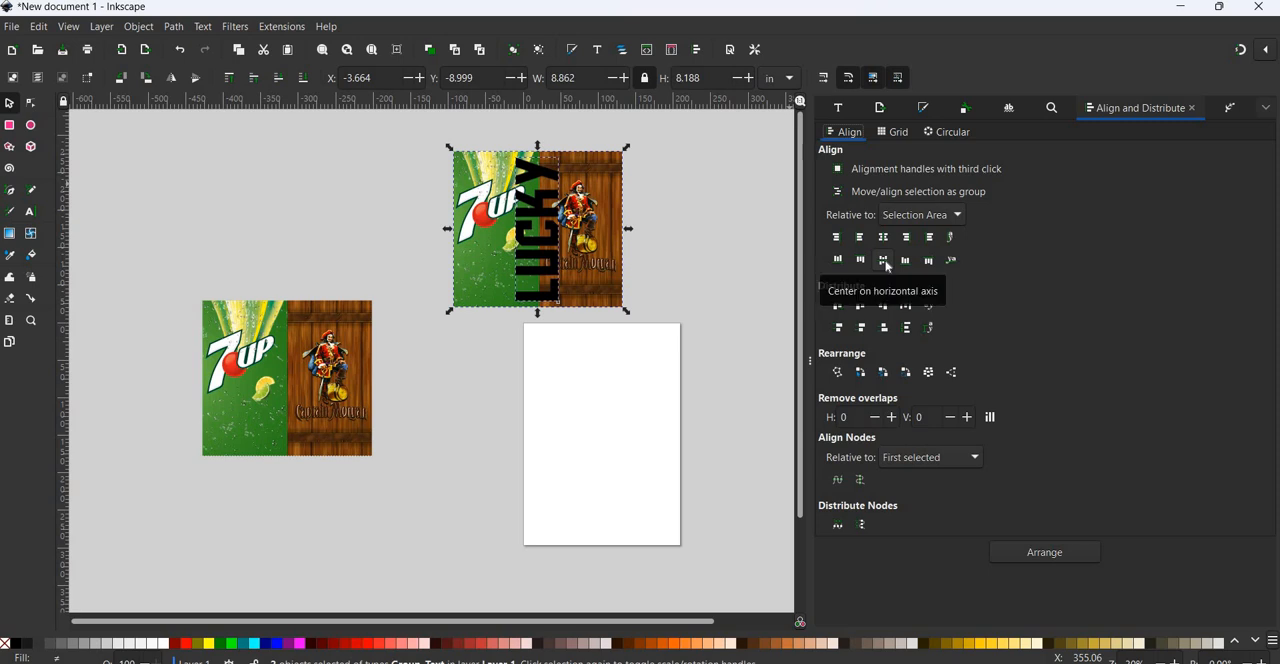
key("Escape")
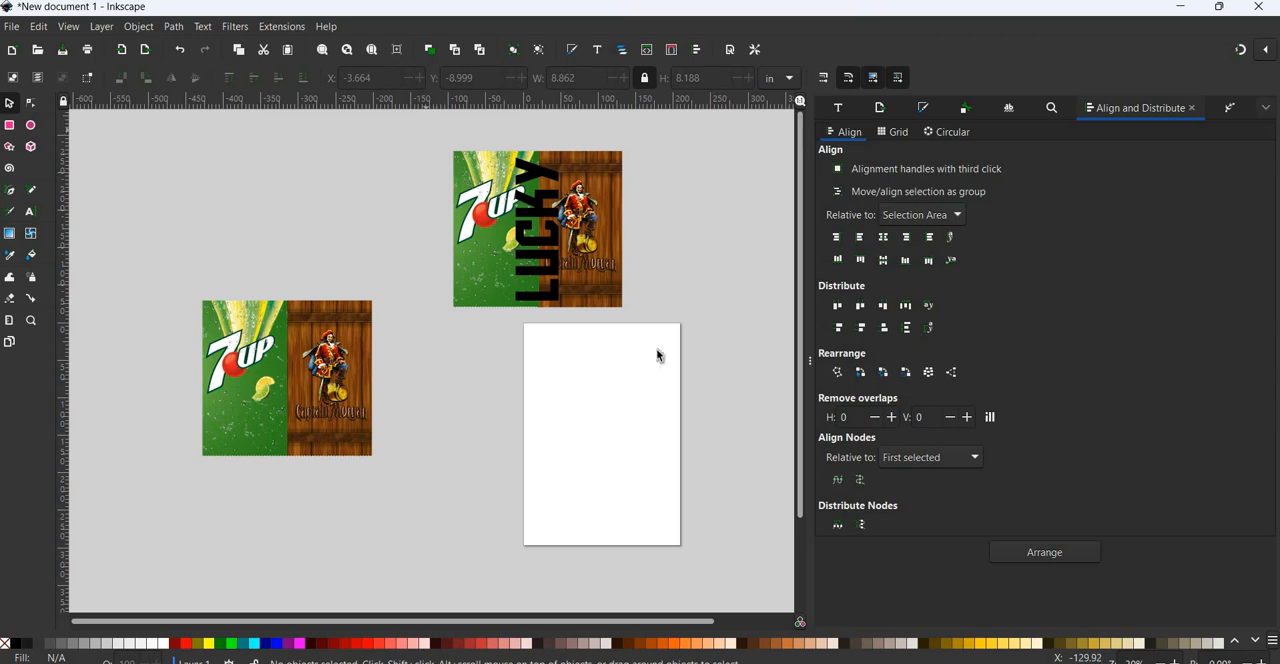
Select the upper design with its LUCKY text, check its export settings and deselect it.
left_click_drag(424, 128, 709, 386)
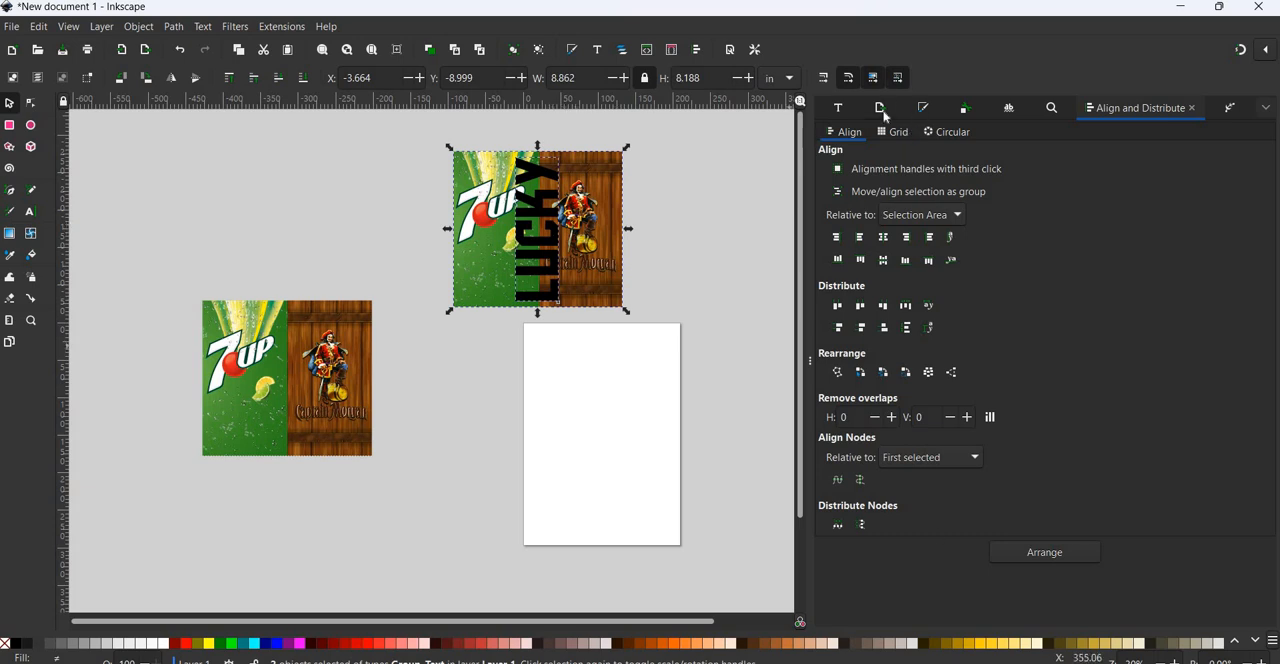
key("ctrl+shift+e")
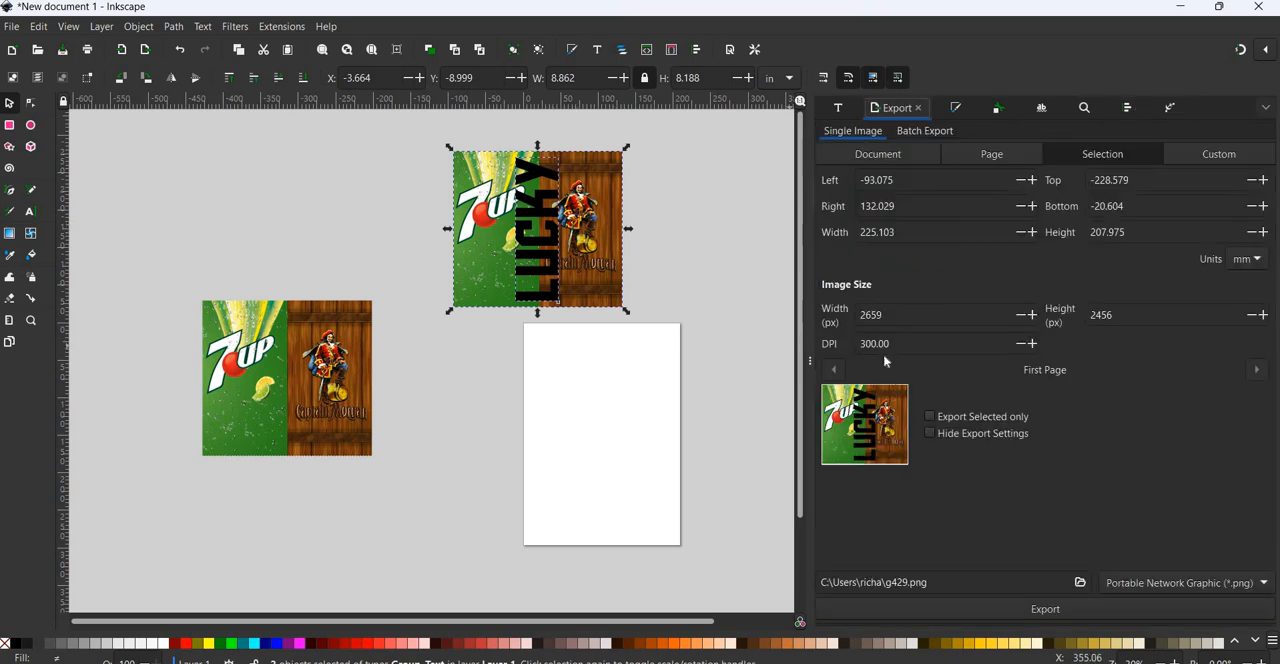
left_click(546, 212)
left_click(706, 405)
Apply the Avengeance Heroic Avenger font to the LUCKY text on the upper design.
left_click(548, 230)
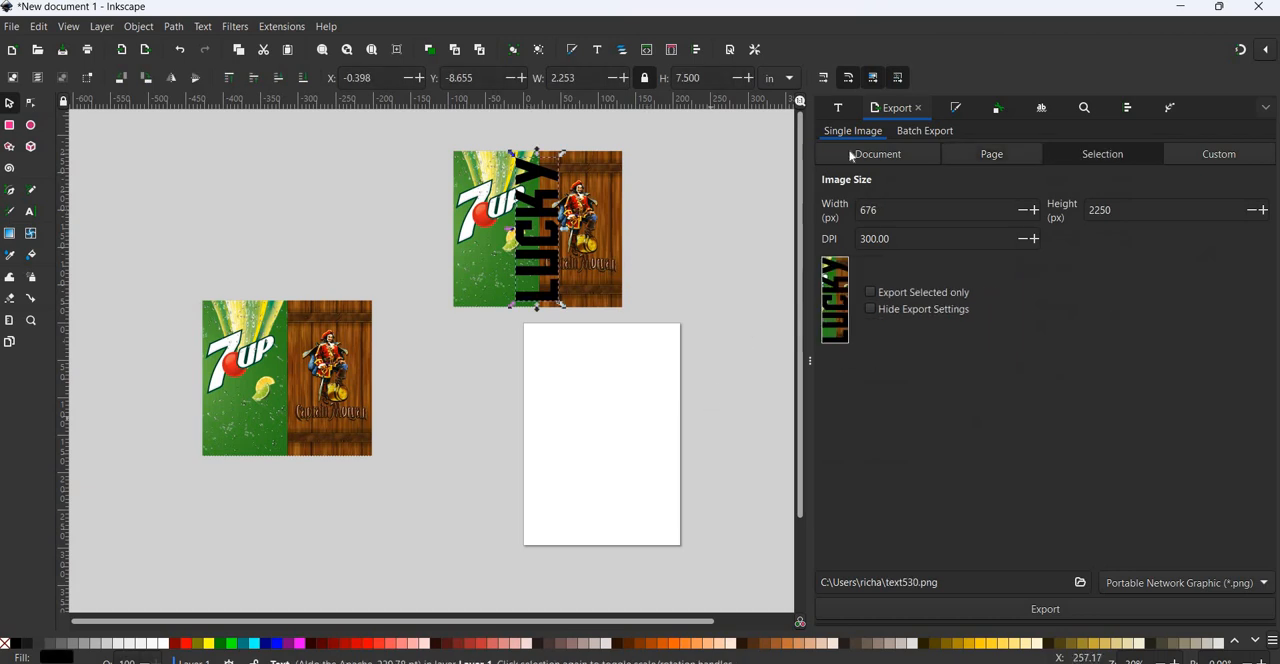
left_click(841, 109)
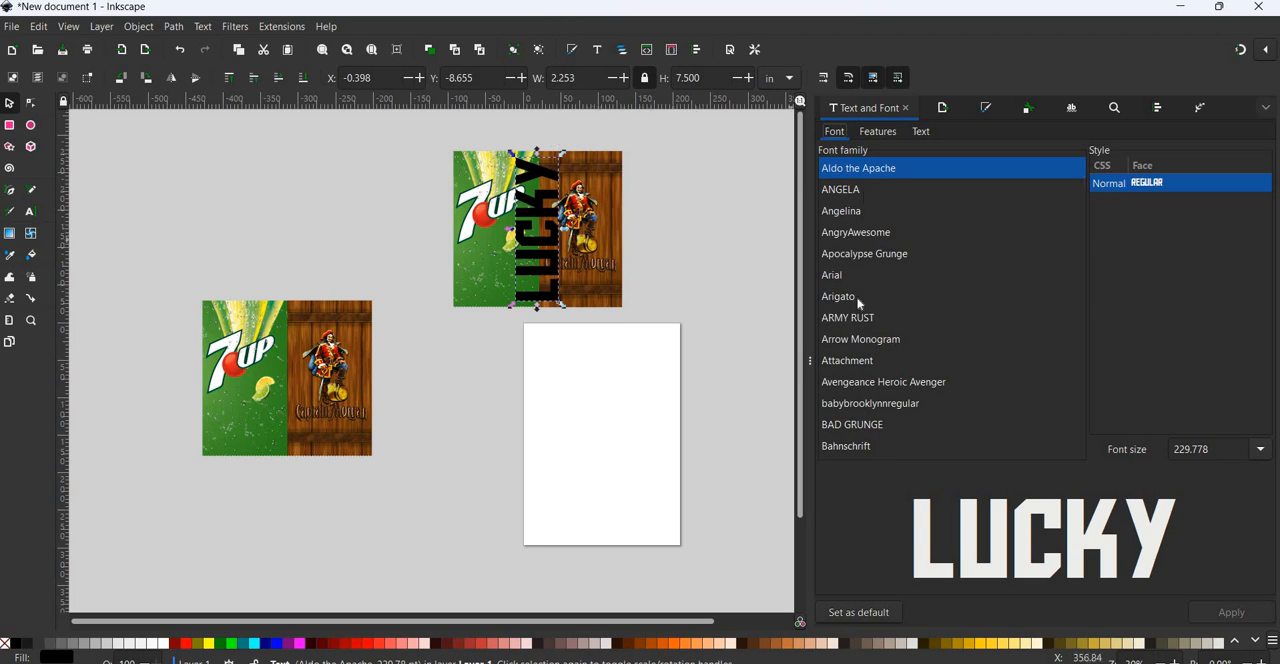
scroll(858, 282, "down", 3)
scroll(857, 275, "down", 4)
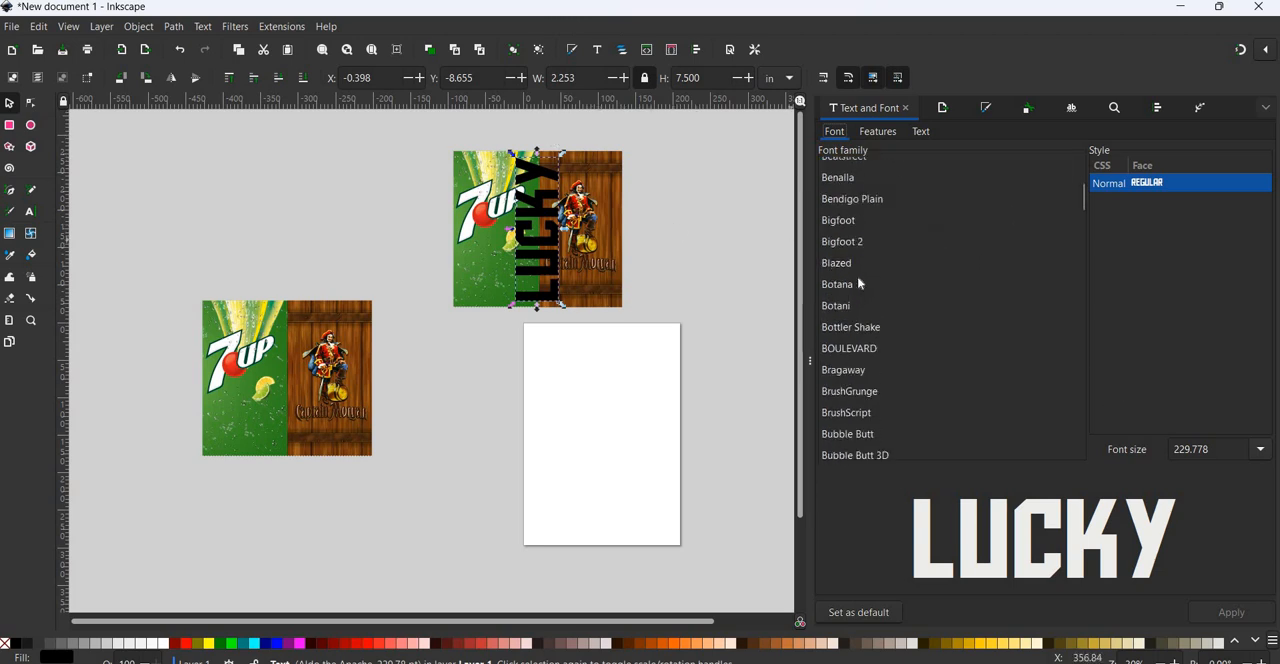
scroll(866, 260, "up", 4)
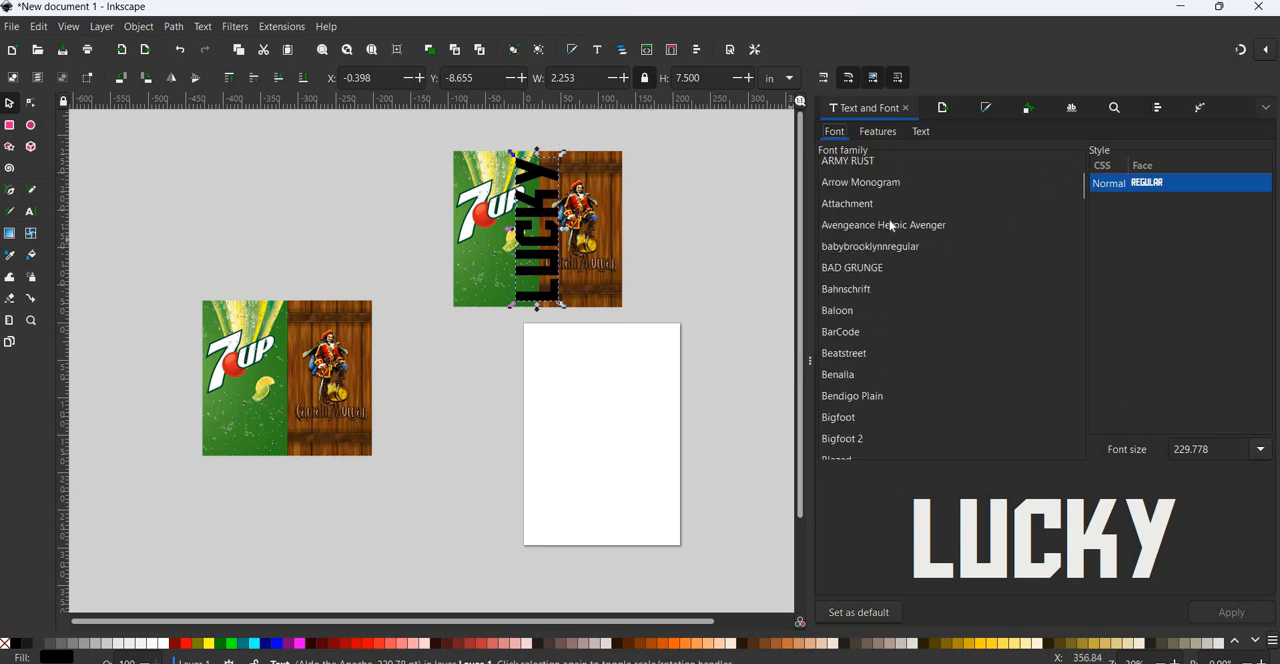
left_click(893, 226)
left_click(1231, 612)
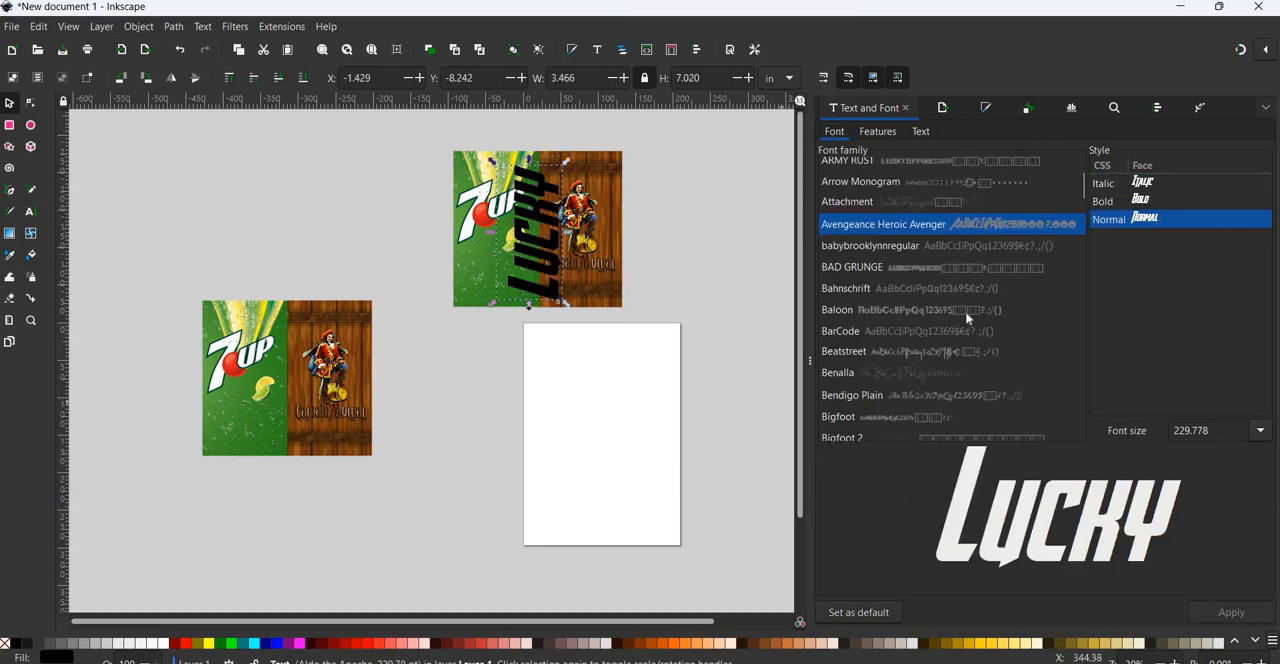
Change the font of the rotated text to babybrooklynnregular and apply it.
left_click(858, 182)
key("Down")
key("Down")
key("Down")
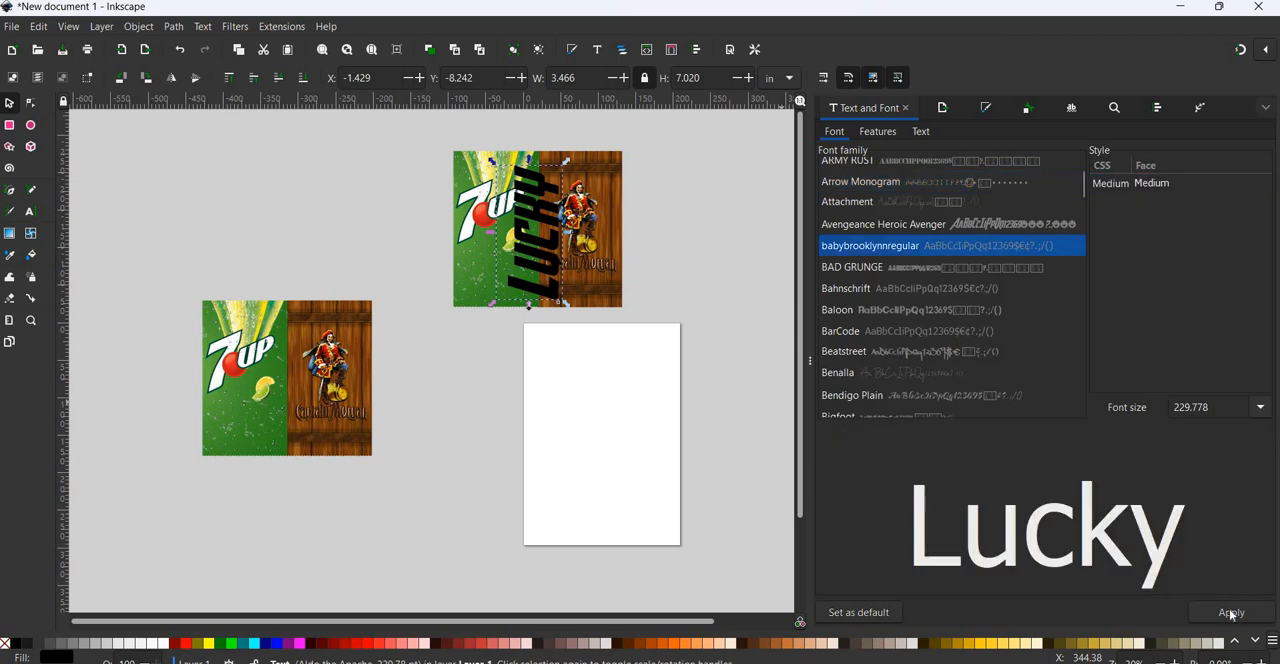
left_click(1231, 612)
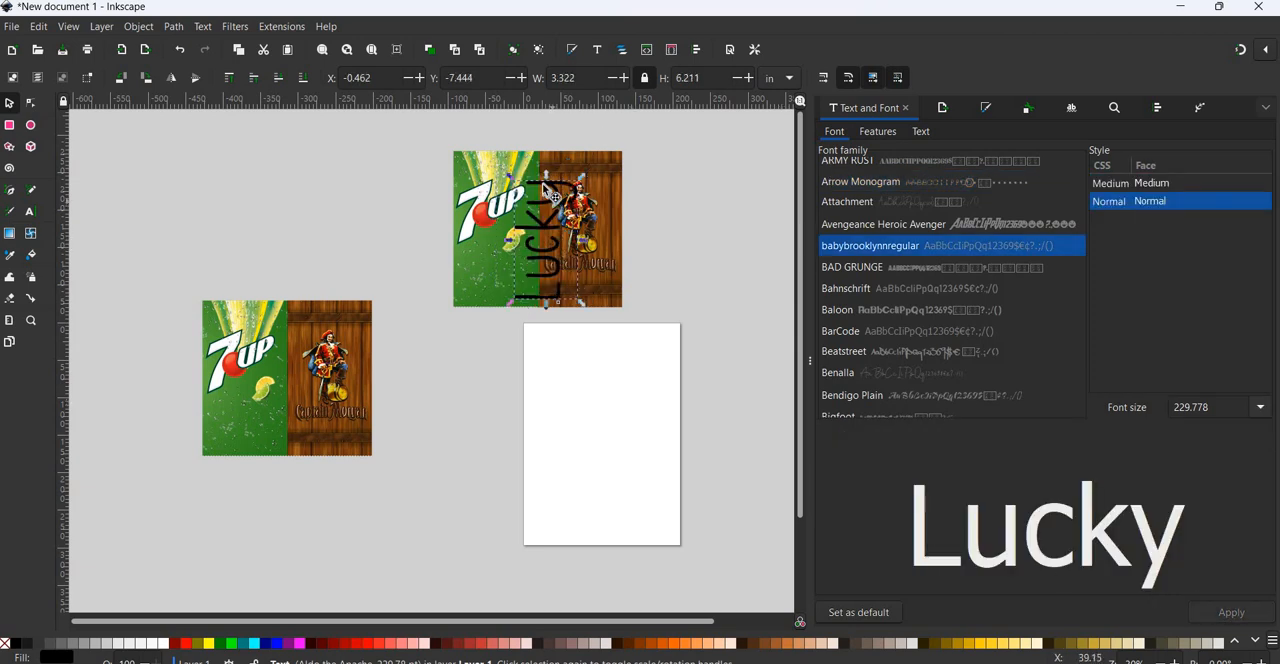
Move the rotated Lucky text to the middle of the upper design, center both on the horizontal axis and deselect.
left_click_drag(551, 203, 544, 195)
left_click_drag(418, 122, 706, 371)
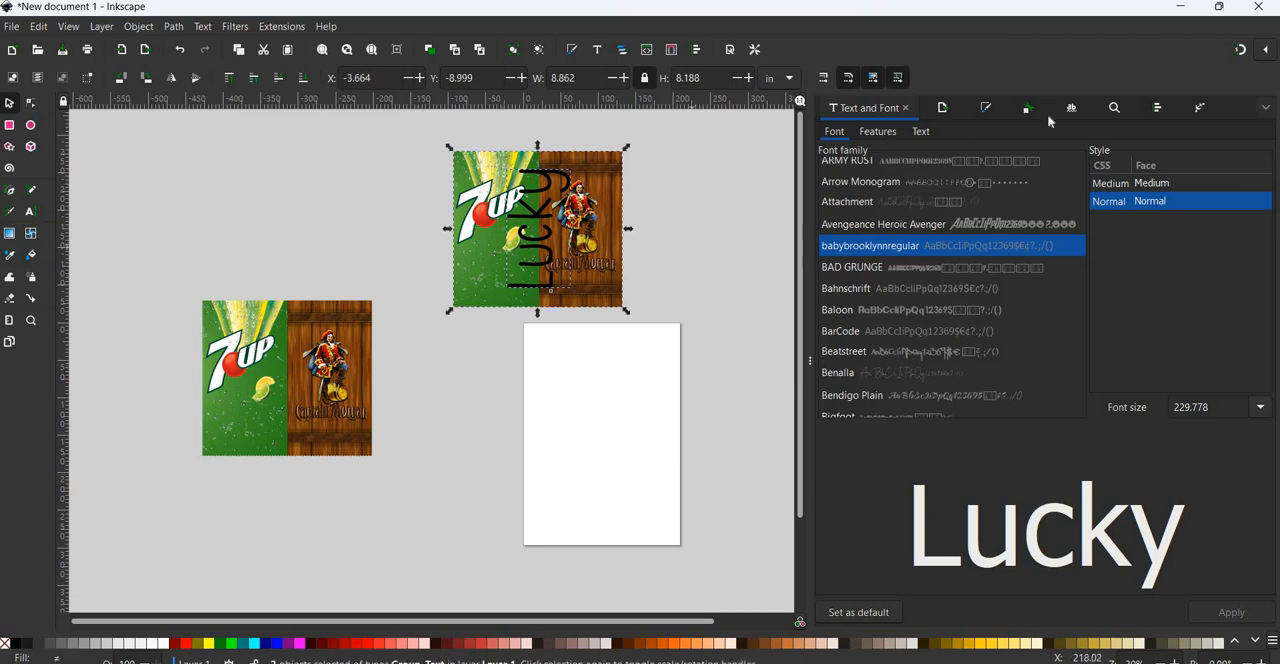
left_click(1160, 108)
left_click(884, 261)
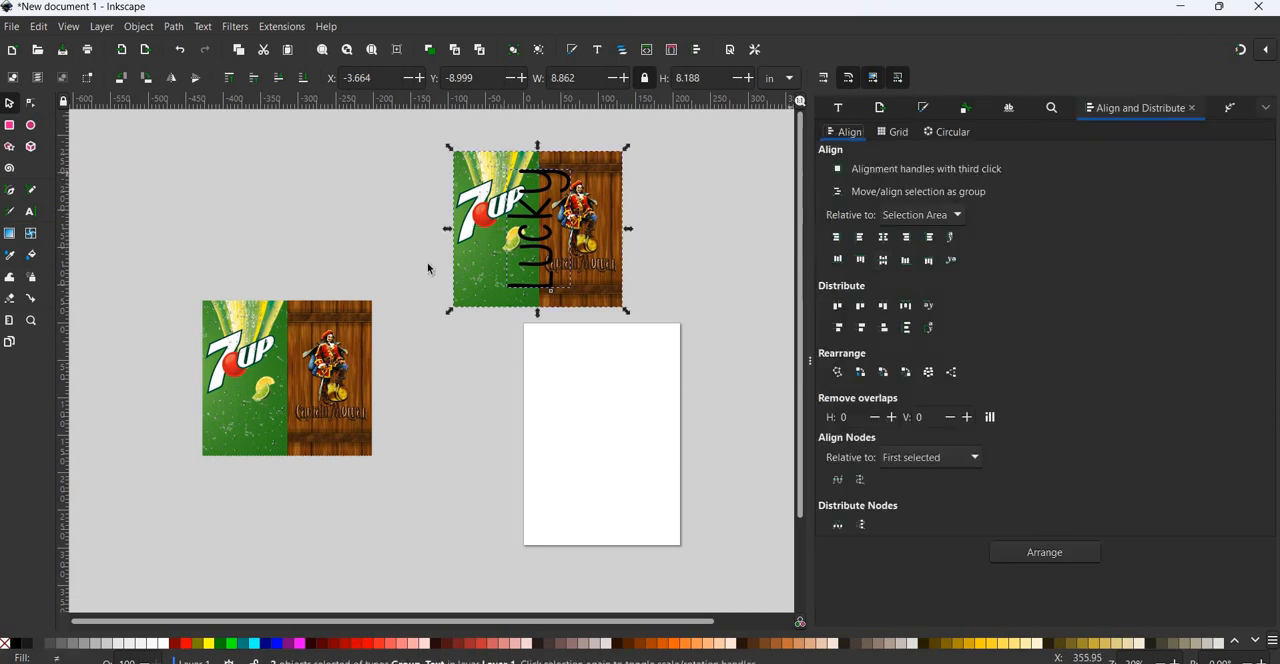
key("Escape")
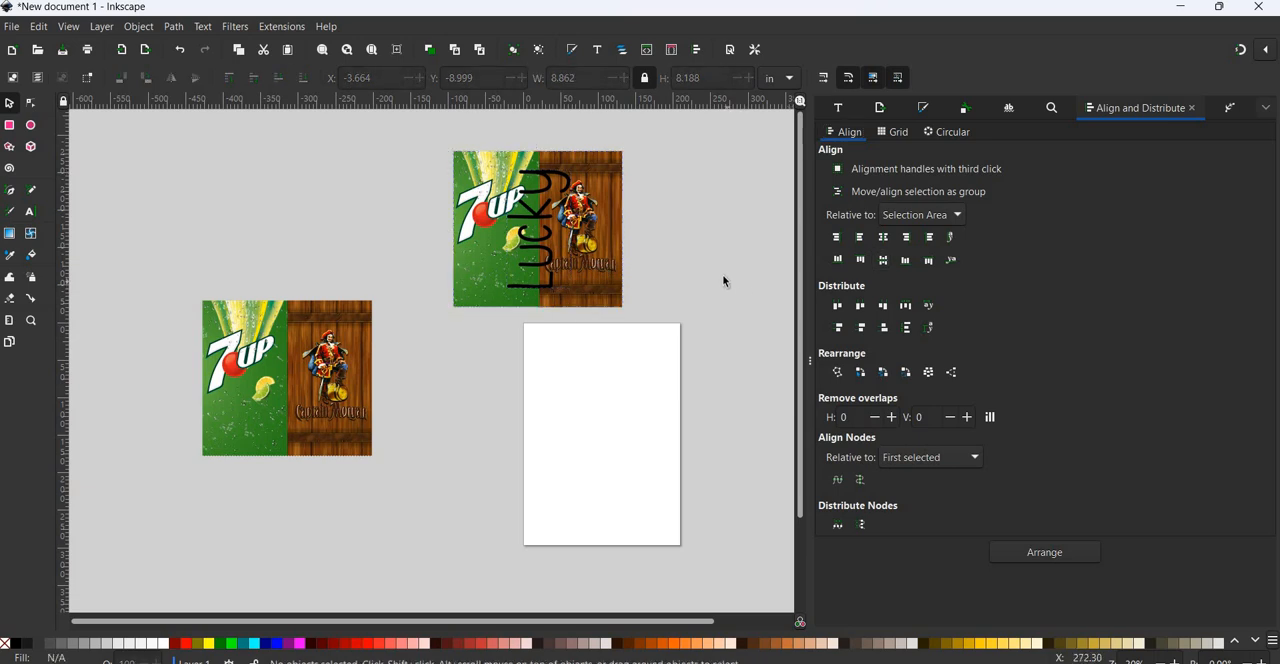